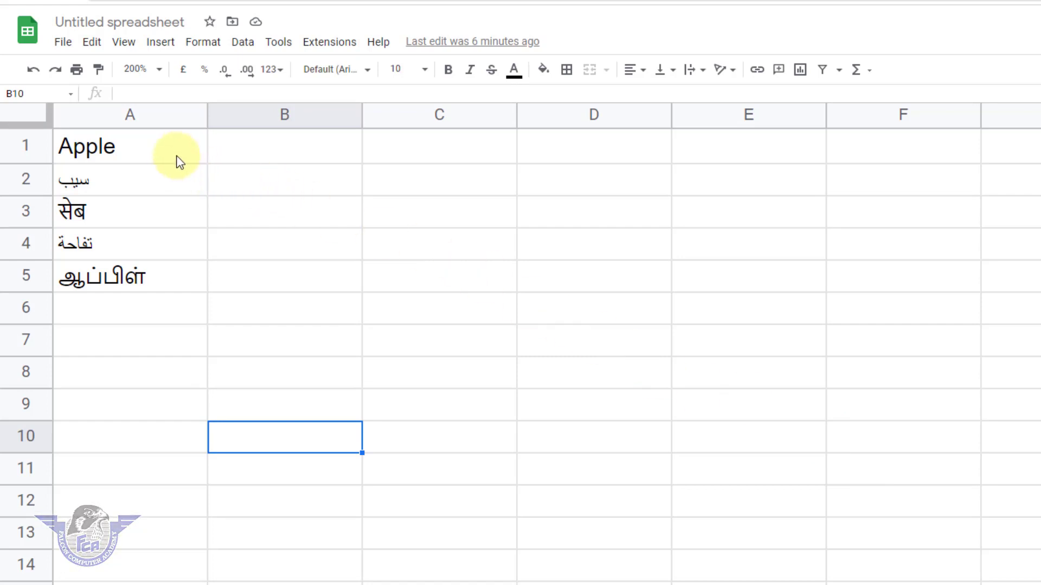
Replace the word in cell A1 with "Rice".
{"action": "left_click", "coordinate": [147, 156]}
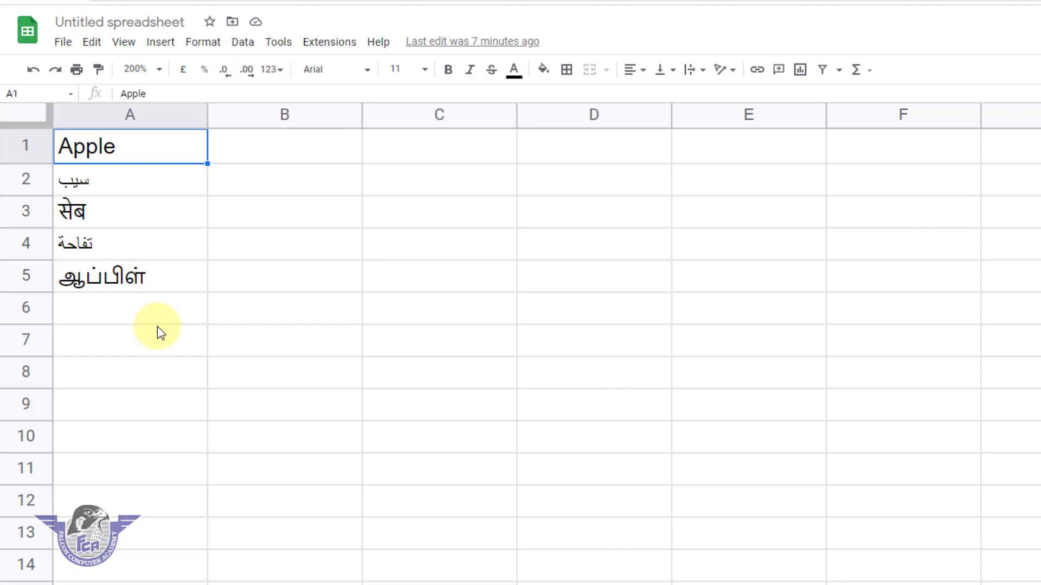
{"action": "type", "text": "Rice"}
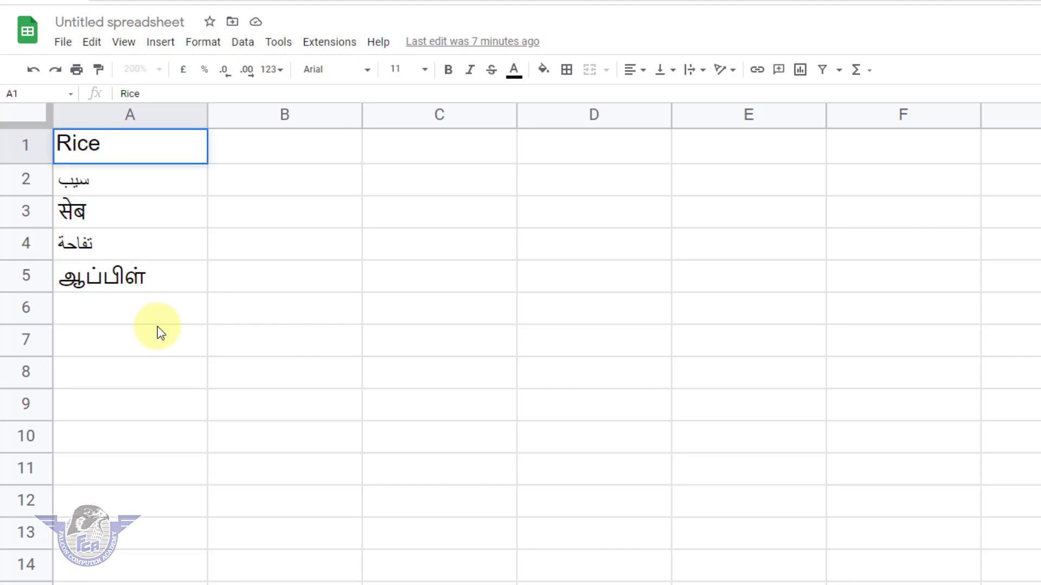
{"action": "key", "text": "Return"}
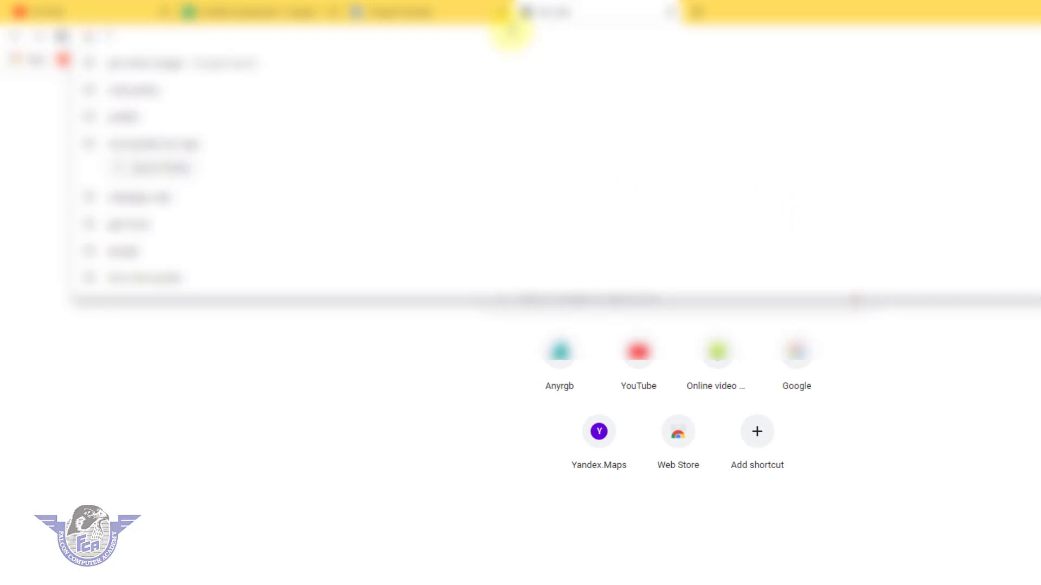
Go to google.com and open Google Sheets from the Google apps.
{"action": "type", "text": "goog"}
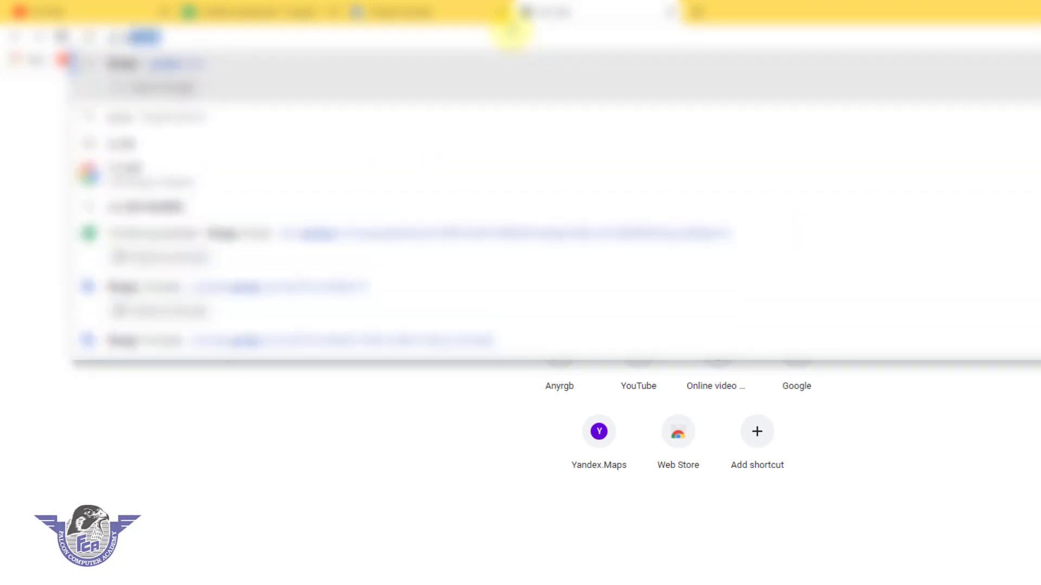
{"action": "type", "text": "le.com"}
{"action": "key", "text": "Return"}
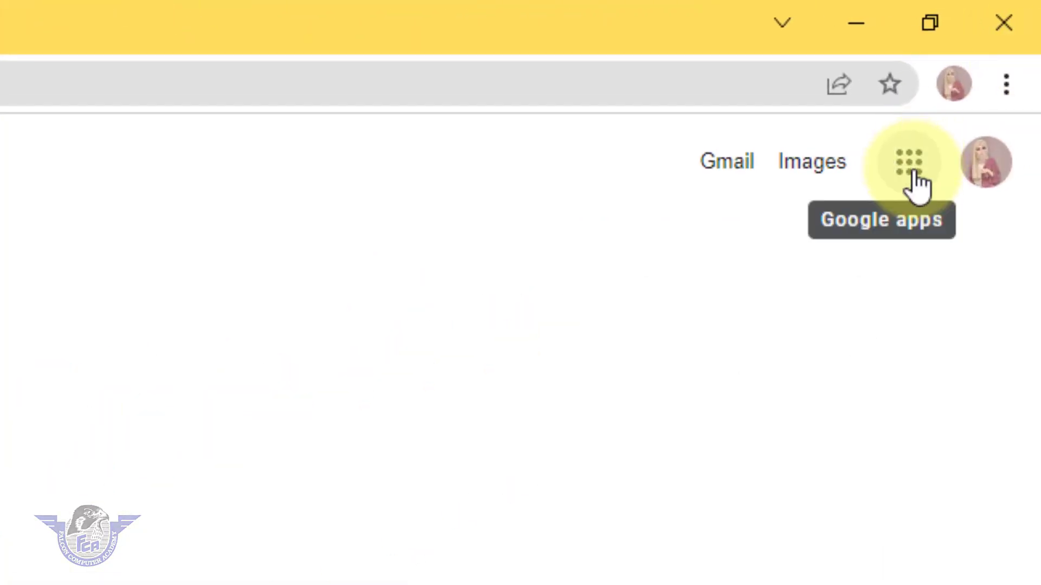
{"action": "left_click", "coordinate": [912, 172]}
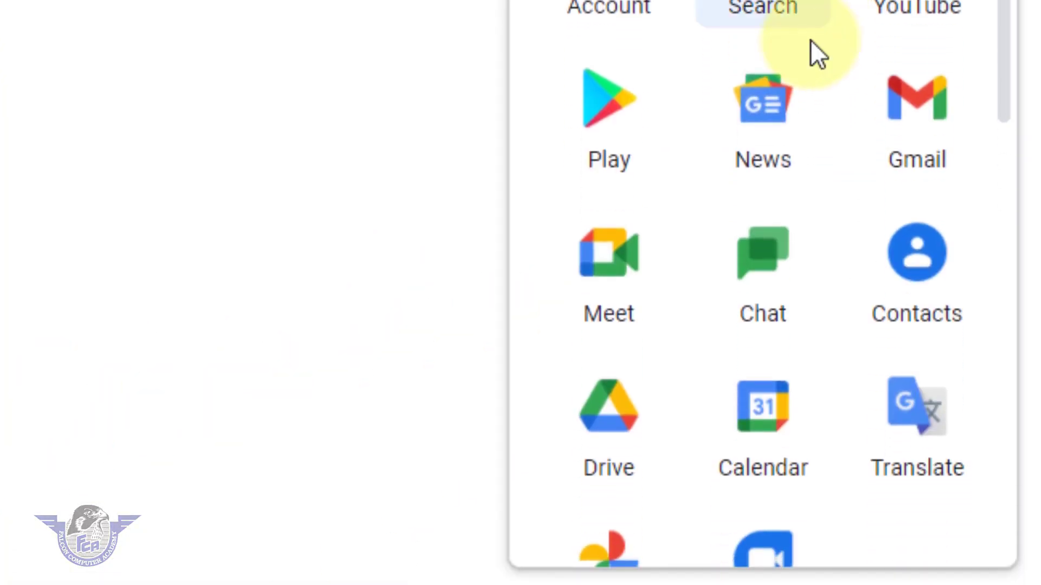
{"action": "scroll", "coordinate": [751, 361], "scroll_direction": "down", "scroll_amount": 3}
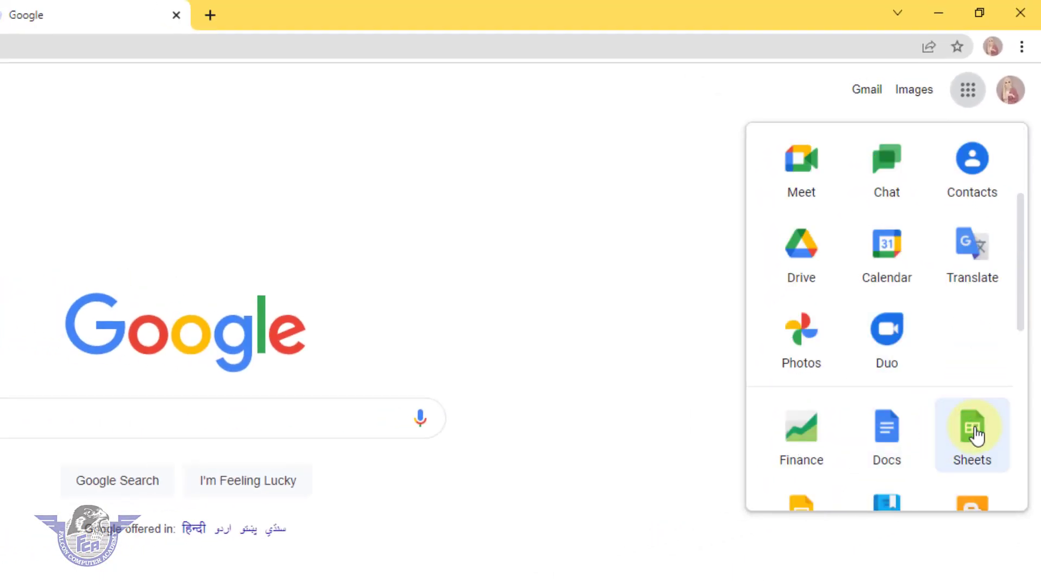
{"action": "left_click", "coordinate": [973, 433]}
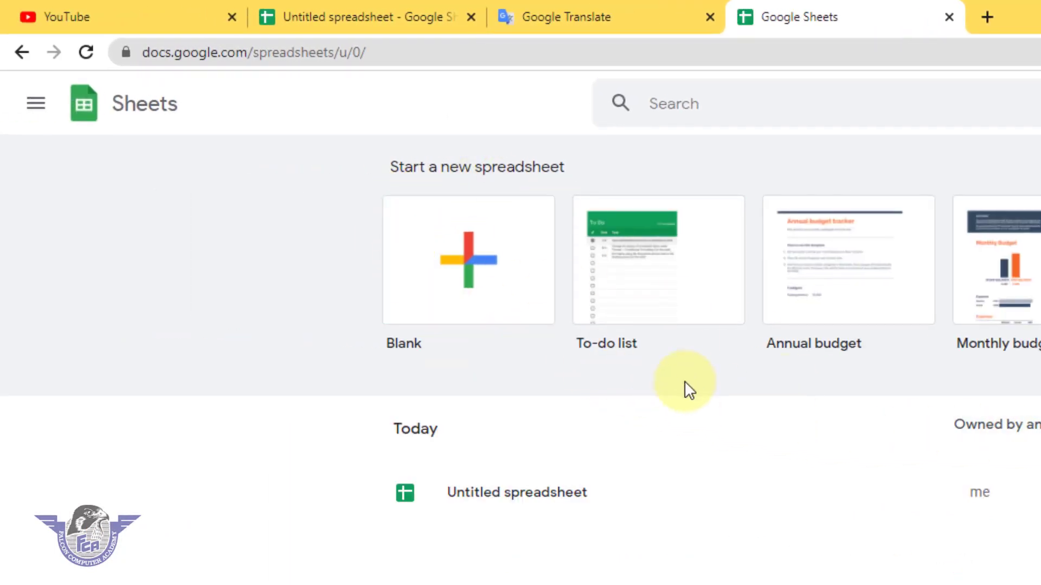
Create a blank spreadsheet and set its zoom to 200%.
{"action": "left_click", "coordinate": [472, 300]}
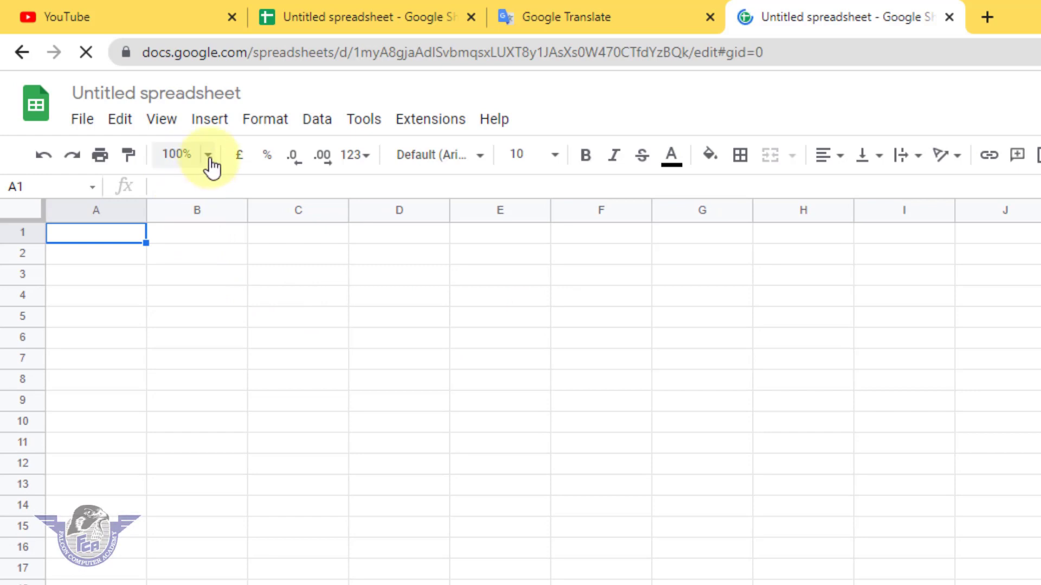
{"action": "left_click", "coordinate": [208, 157]}
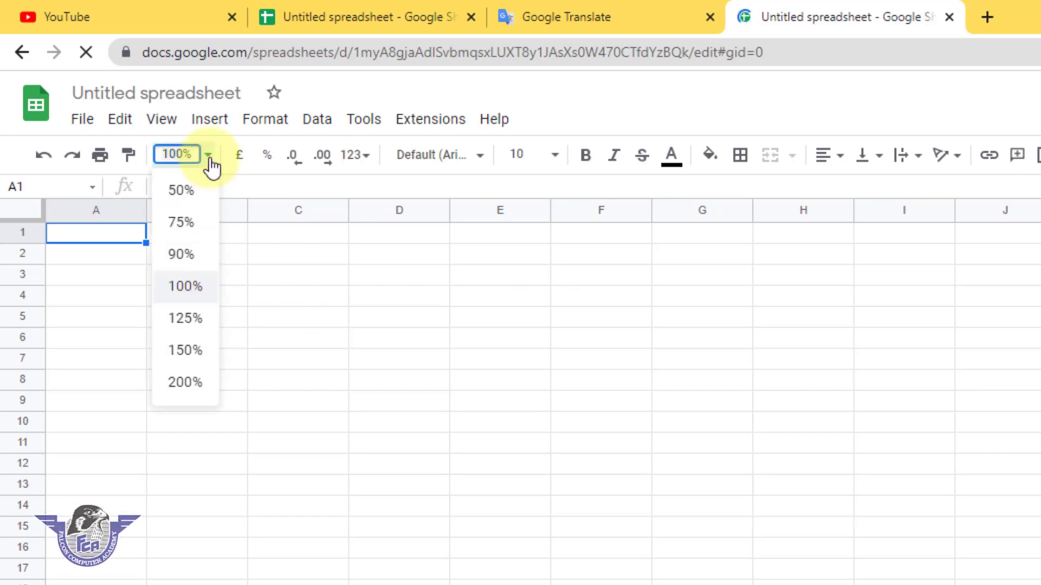
{"action": "left_click", "coordinate": [185, 383]}
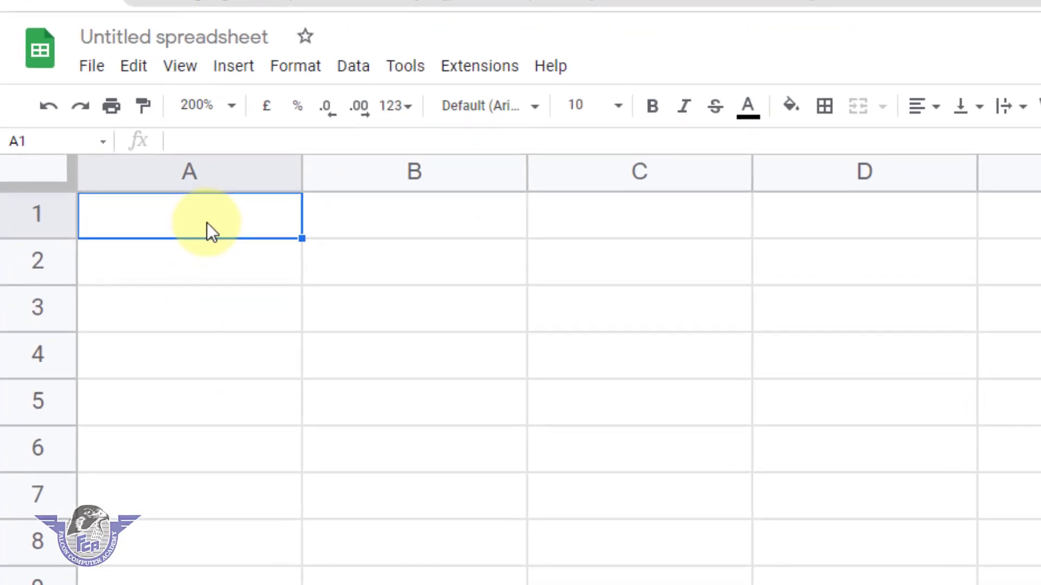
Enter "Apple" in cell A1 and make A2 the active cell.
{"action": "type", "text": "Apple"}
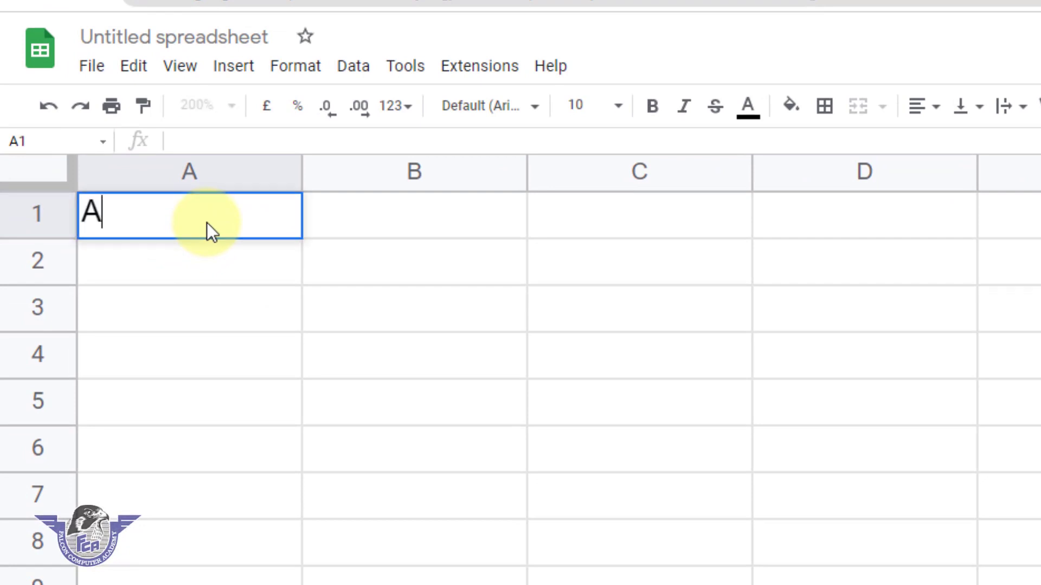
{"action": "key", "text": "Return"}
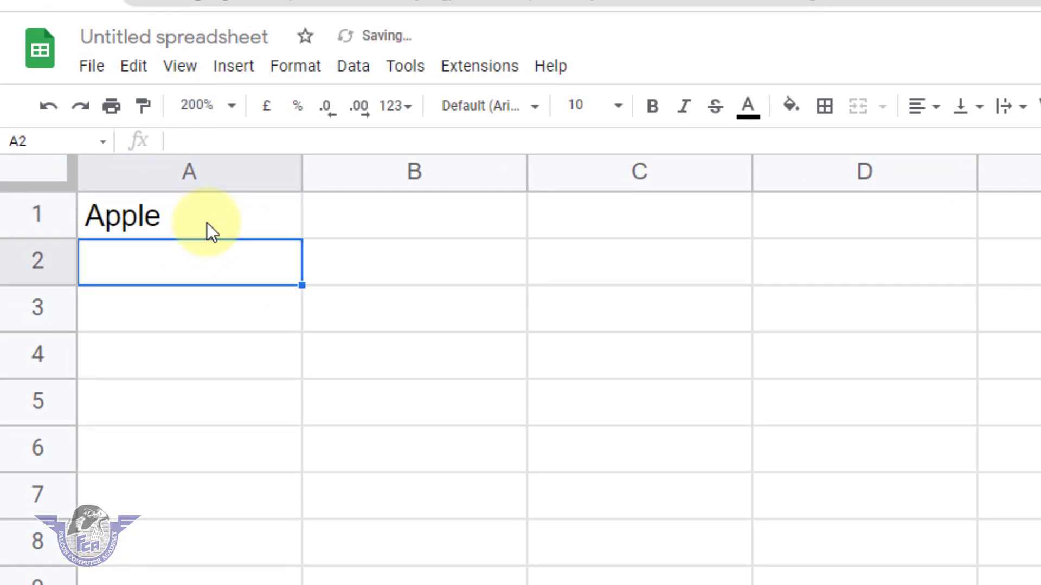
{"action": "key", "text": "Down"}
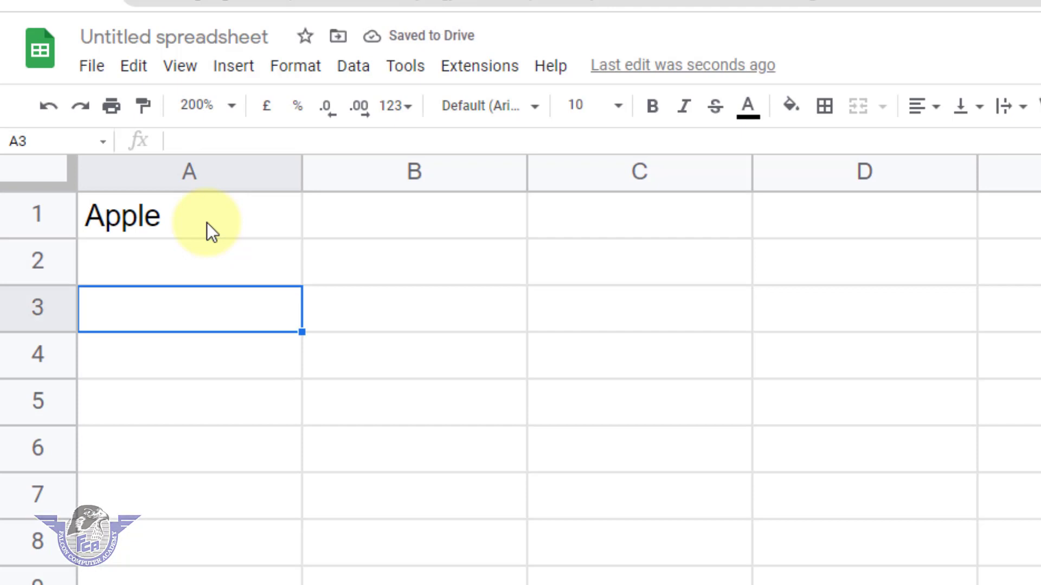
{"action": "key", "text": "Up"}
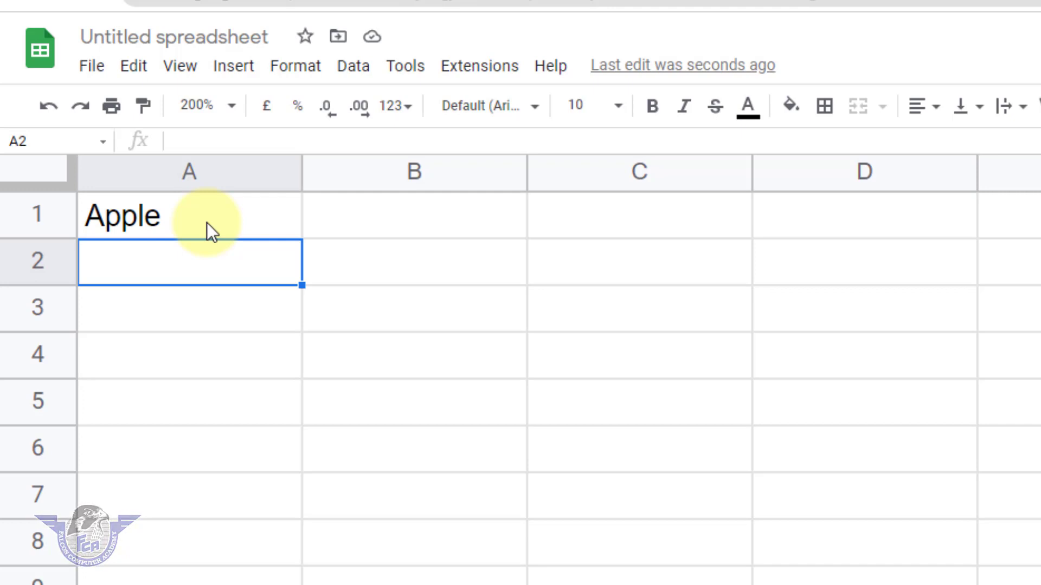
Begin a GOOGLETRANSLATE formula in cell A2 with A1 as the text to translate.
{"action": "type", "text": "="}
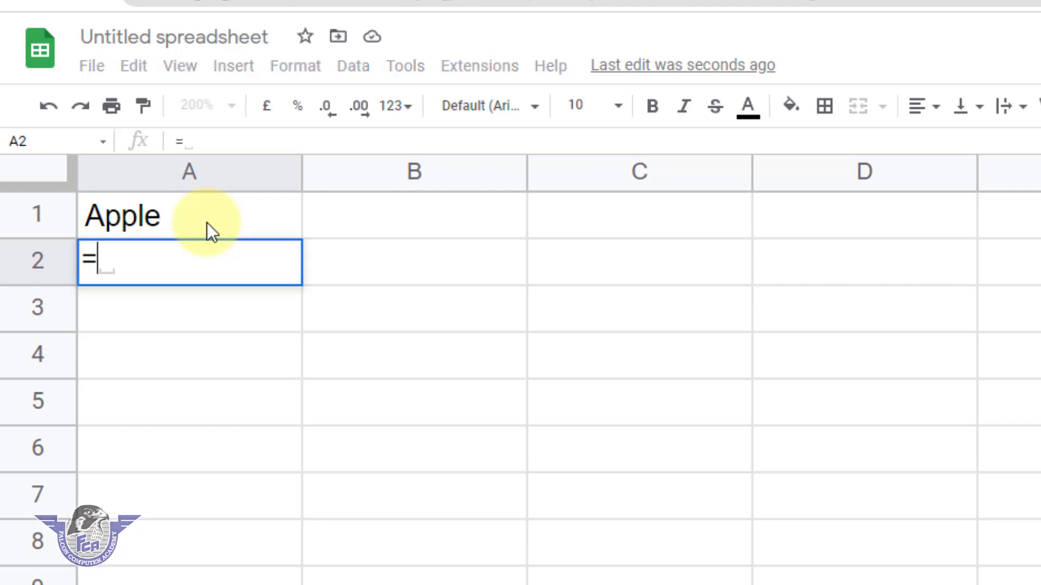
{"action": "type", "text": "google"}
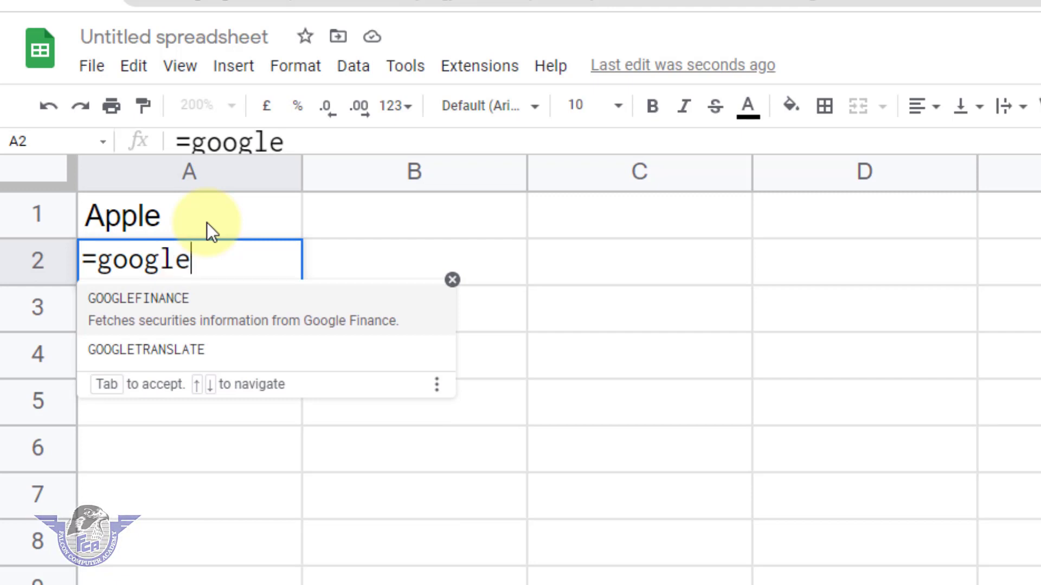
{"action": "key", "text": "Down"}
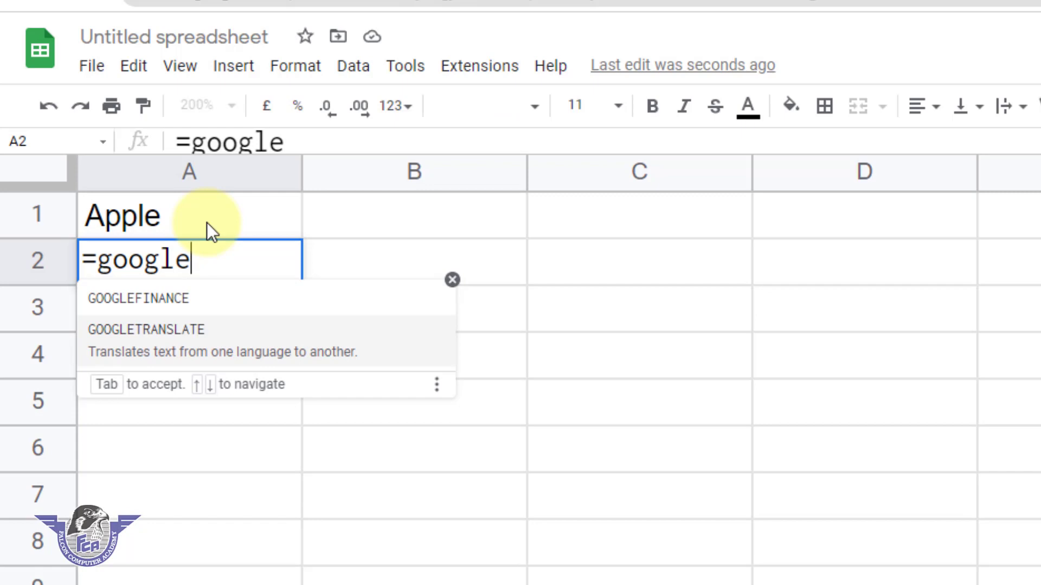
{"action": "key", "text": "Up"}
{"action": "key", "text": "Down"}
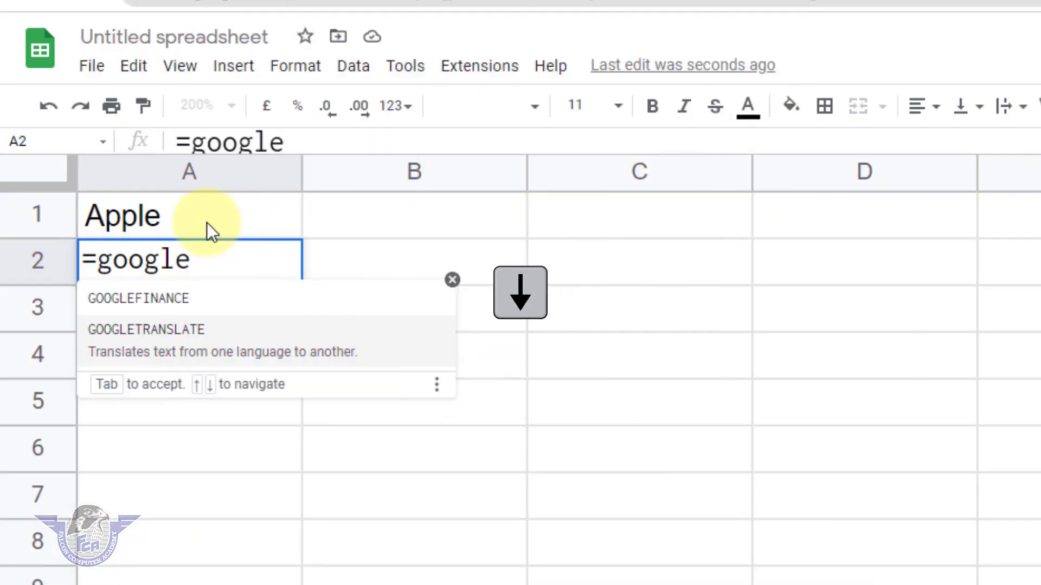
{"action": "key", "text": "Tab"}
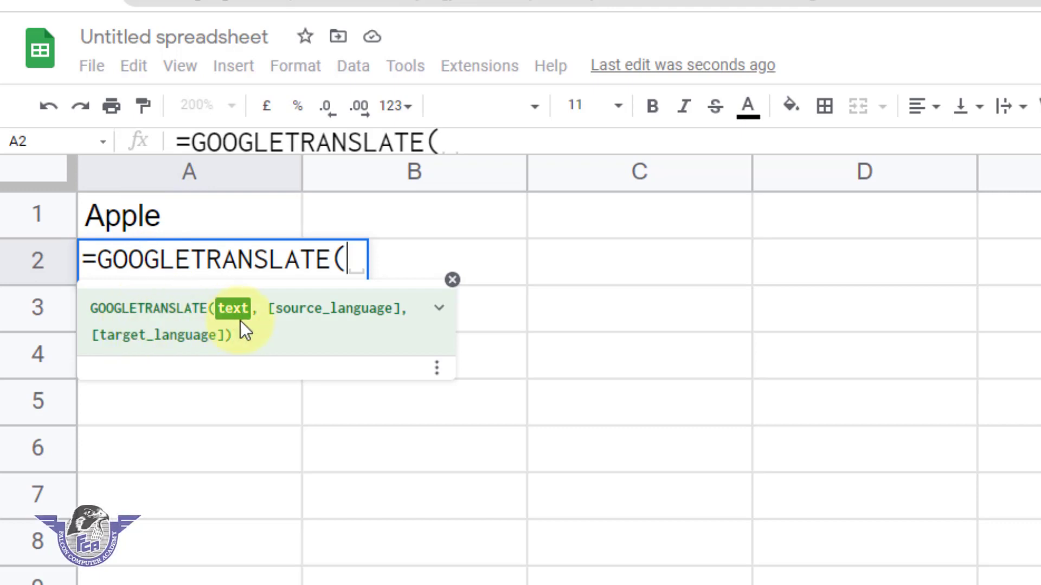
{"action": "left_click", "coordinate": [154, 214]}
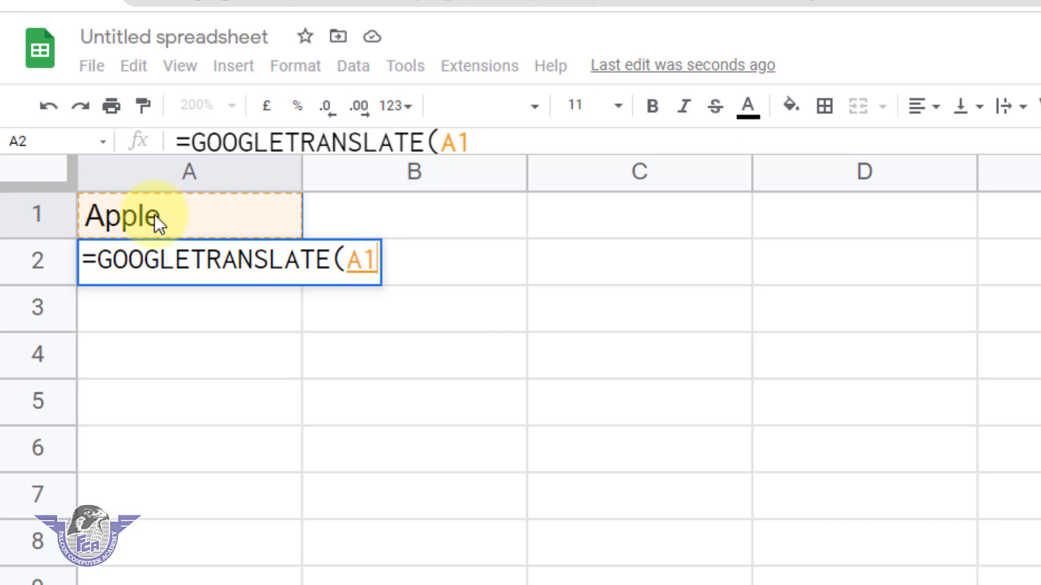
Complete the A2 formula with source language "en" and target language "ur".
{"action": "type", "text": ","}
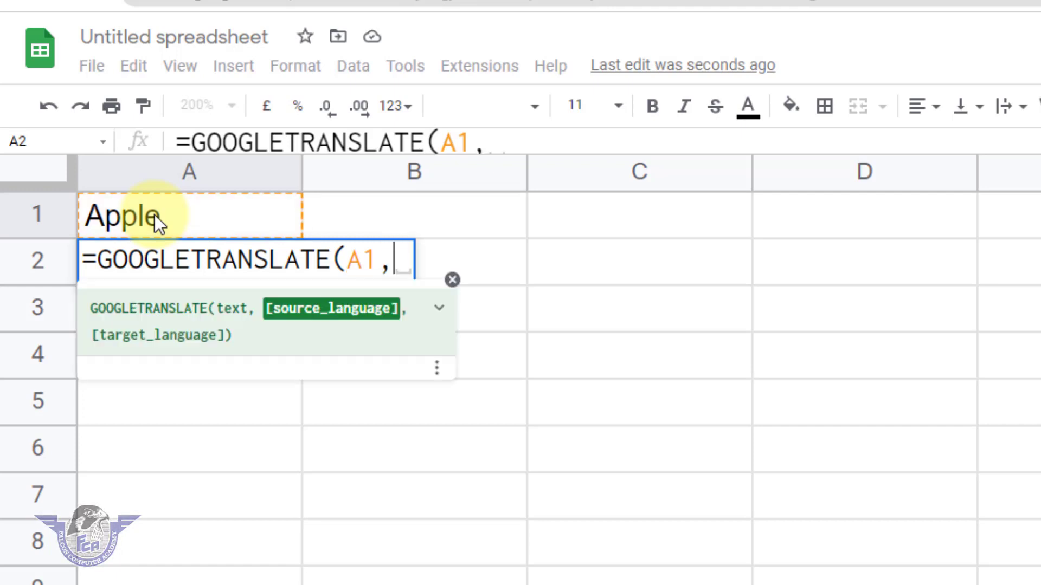
{"action": "type", "text": "\""}
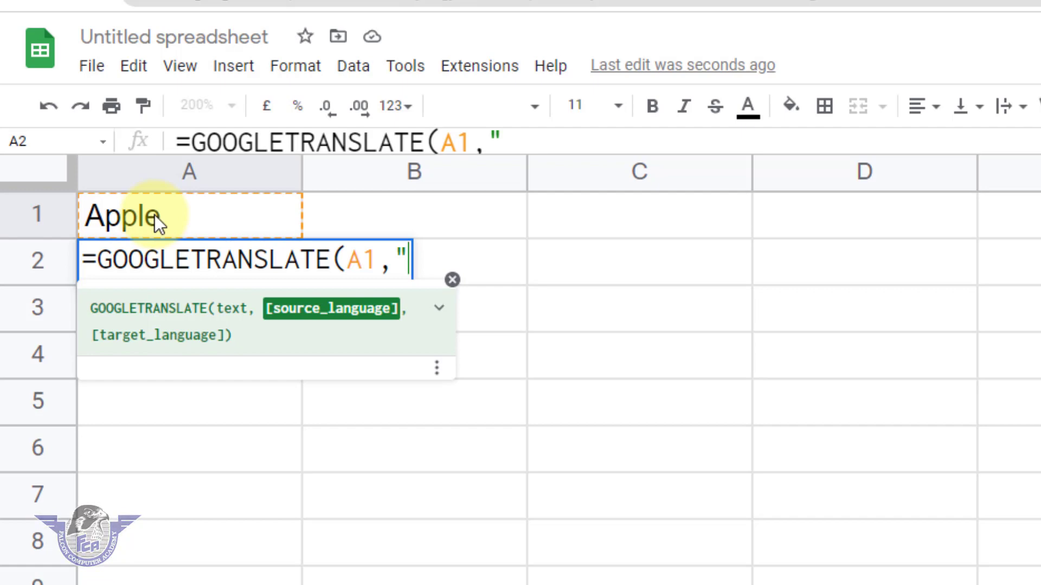
{"action": "type", "text": "en"}
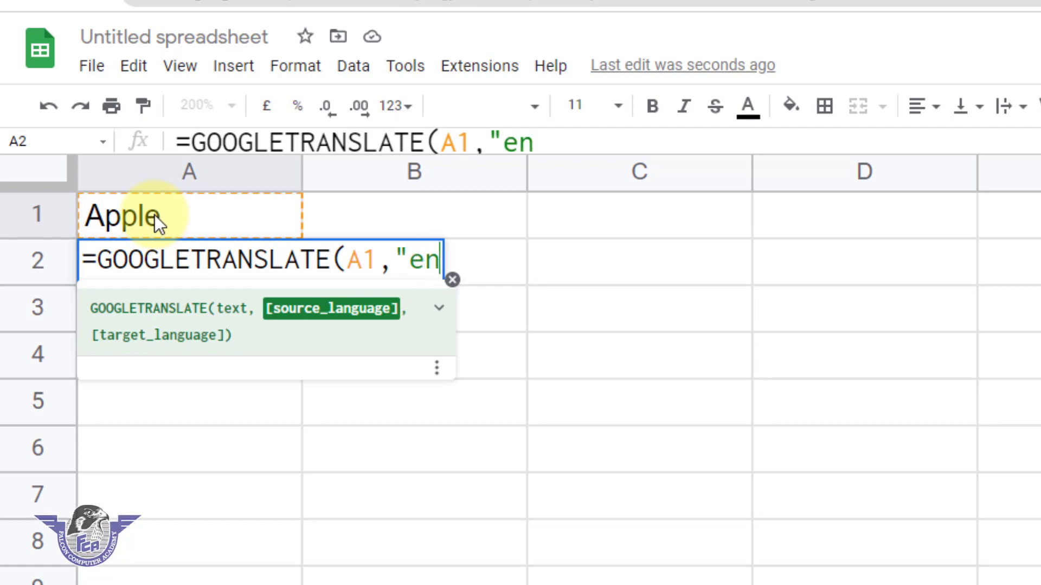
{"action": "type", "text": "\","}
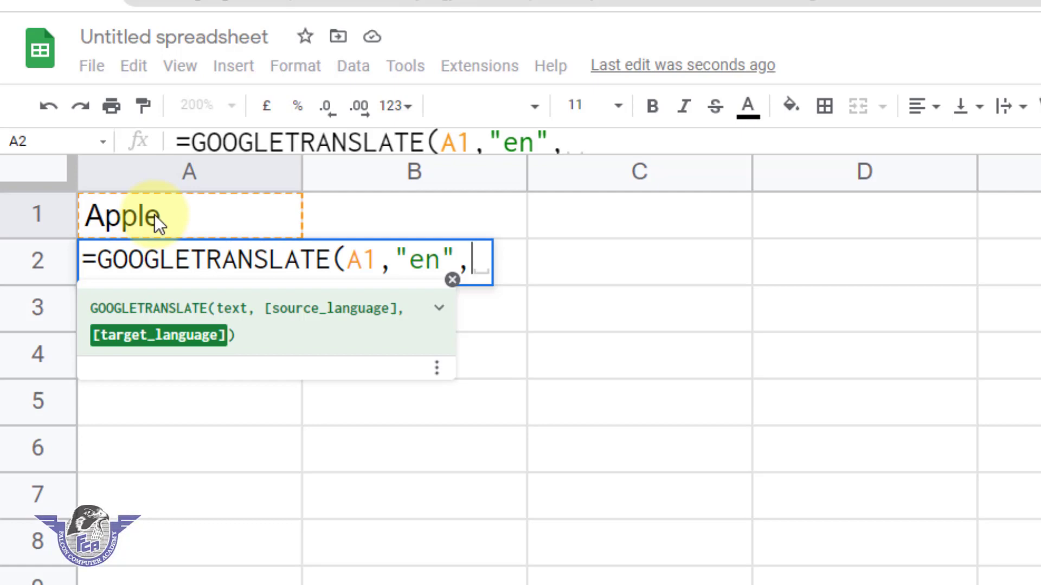
{"action": "type", "text": "\""}
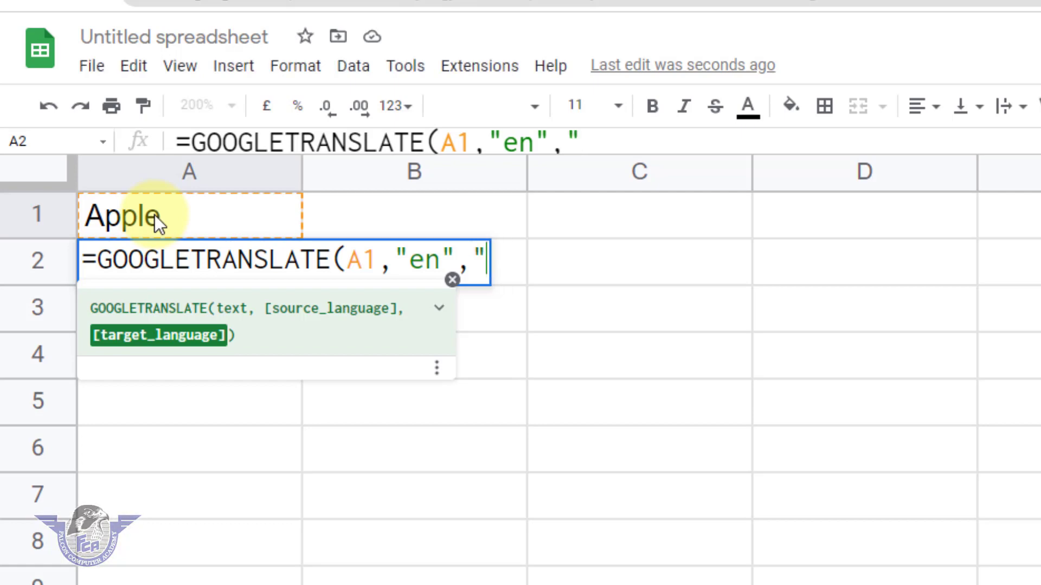
{"action": "type", "text": "ur"}
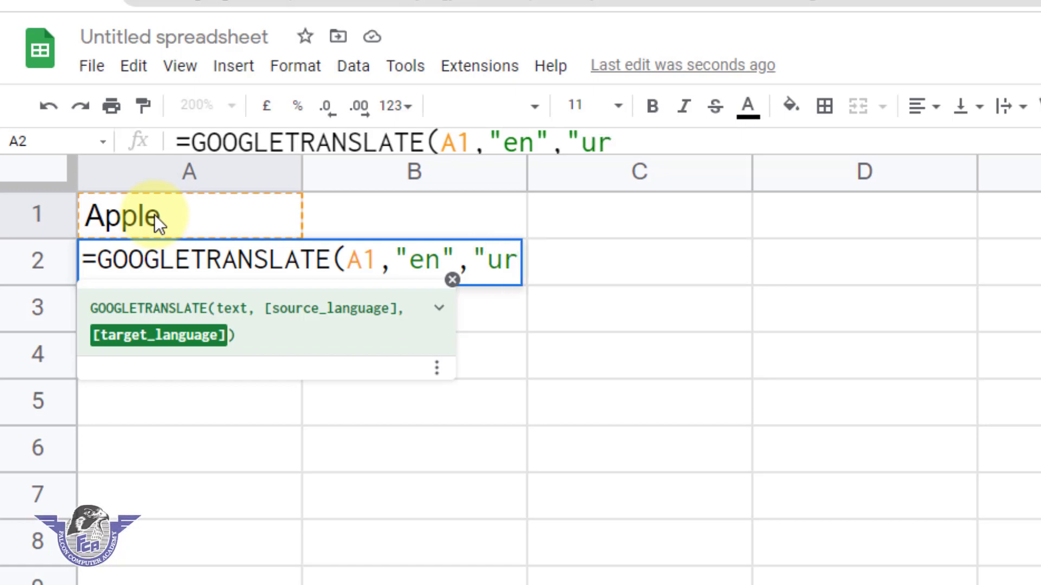
{"action": "type", "text": "\""}
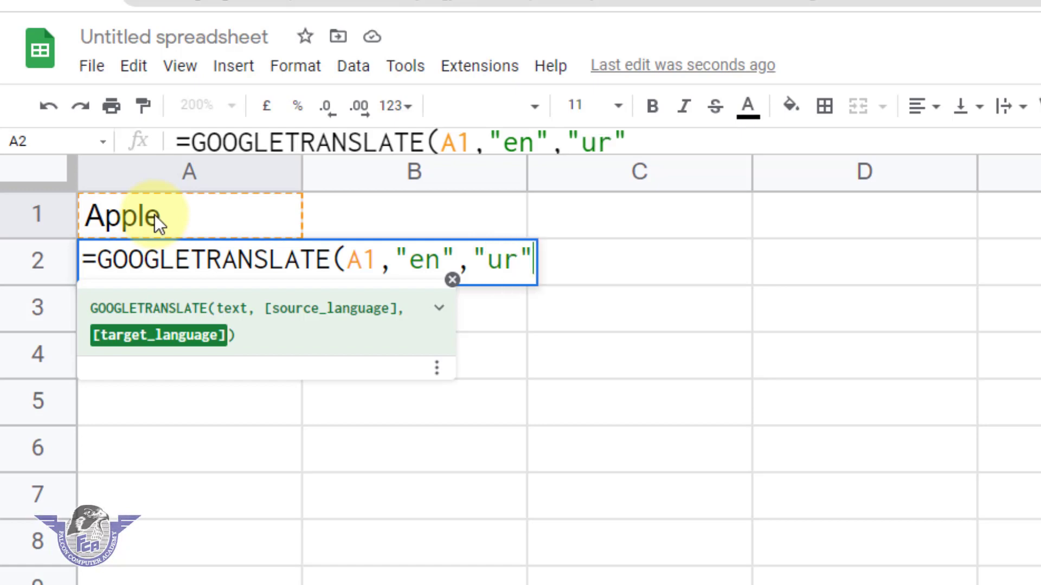
{"action": "type", "text": ")"}
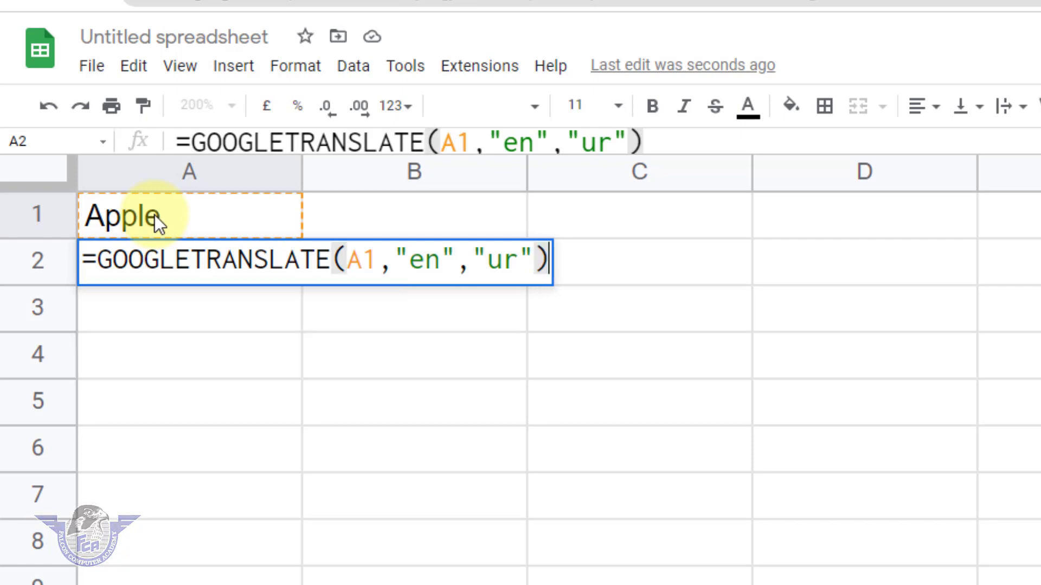
{"action": "key", "text": "Return"}
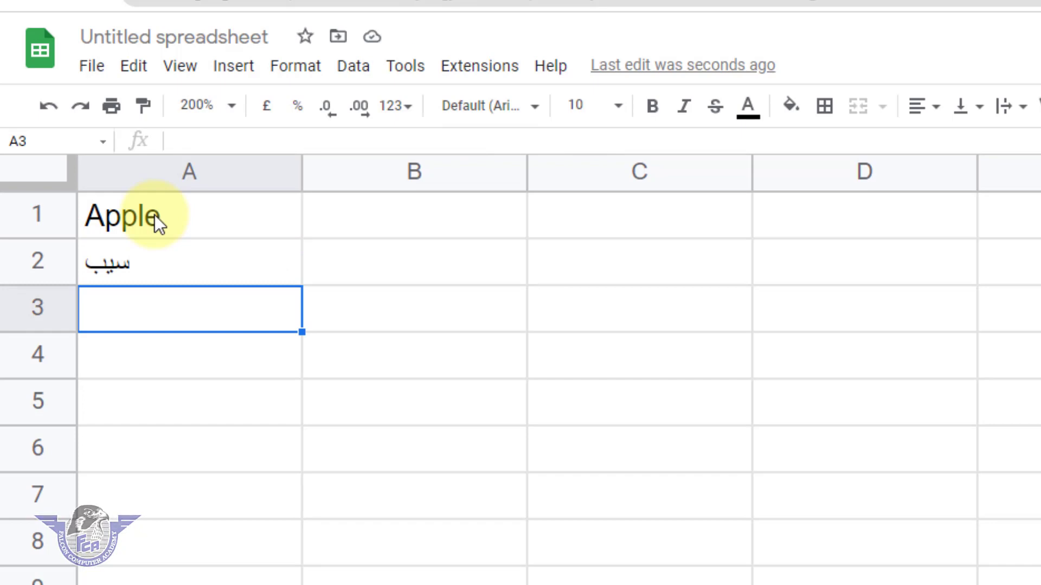
Enter a GOOGLETRANSLATE formula in cell A3 that translates A1 from source language "en" to target language "hi".
{"action": "type", "text": "=g"}
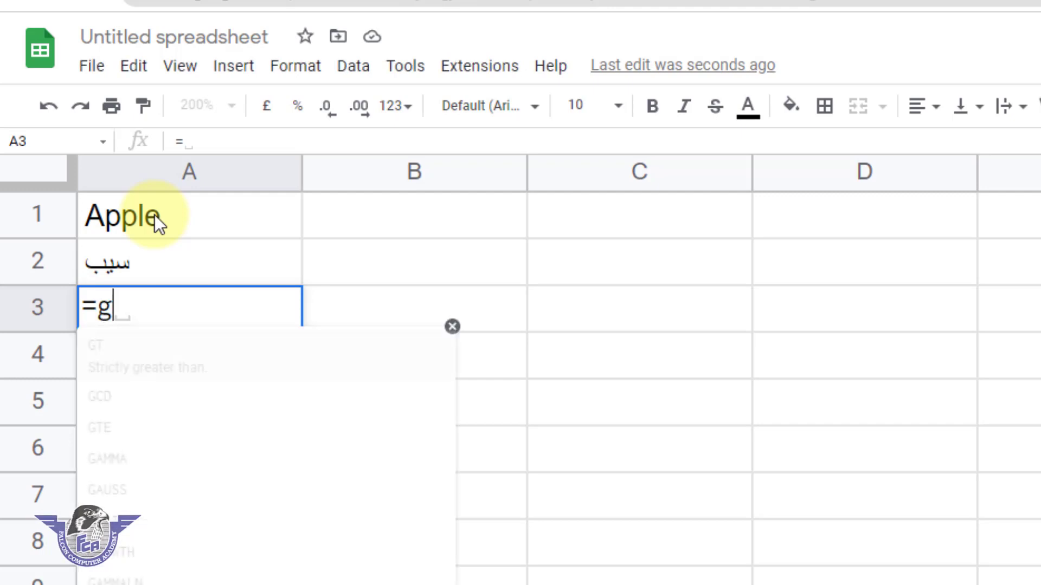
{"action": "type", "text": "oogletr"}
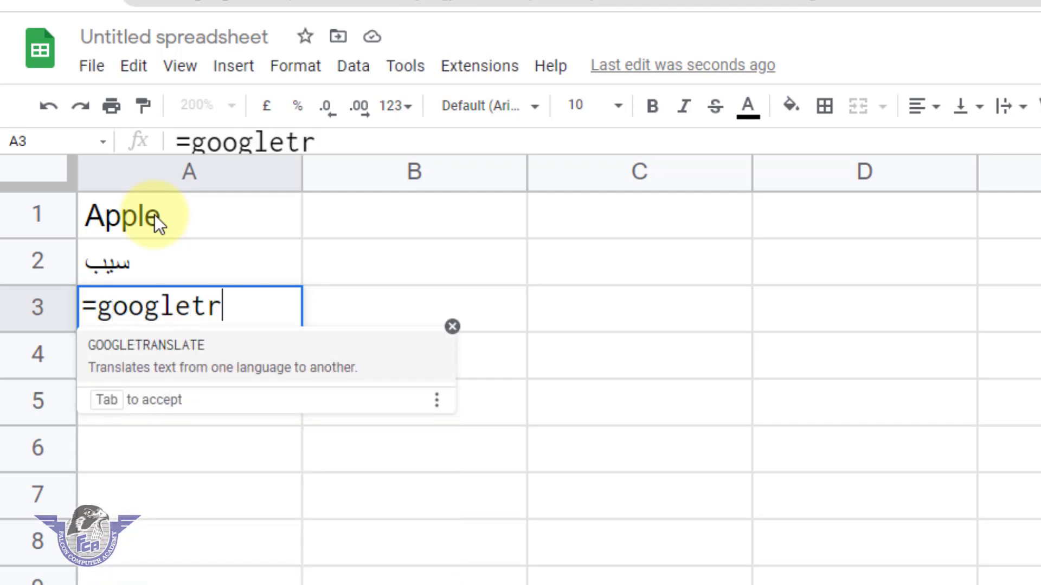
{"action": "key", "text": "Tab"}
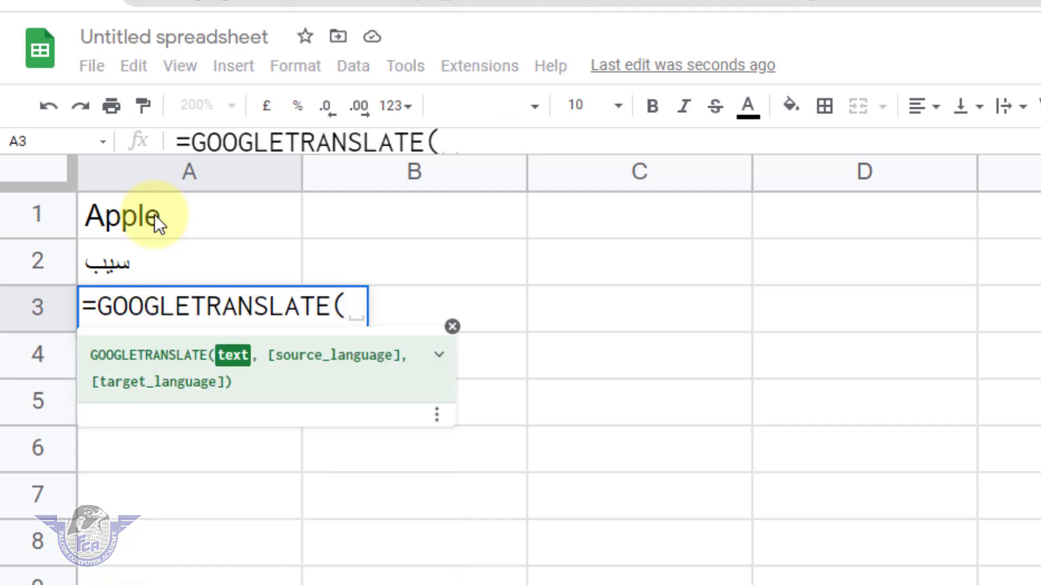
{"action": "left_click", "coordinate": [155, 214]}
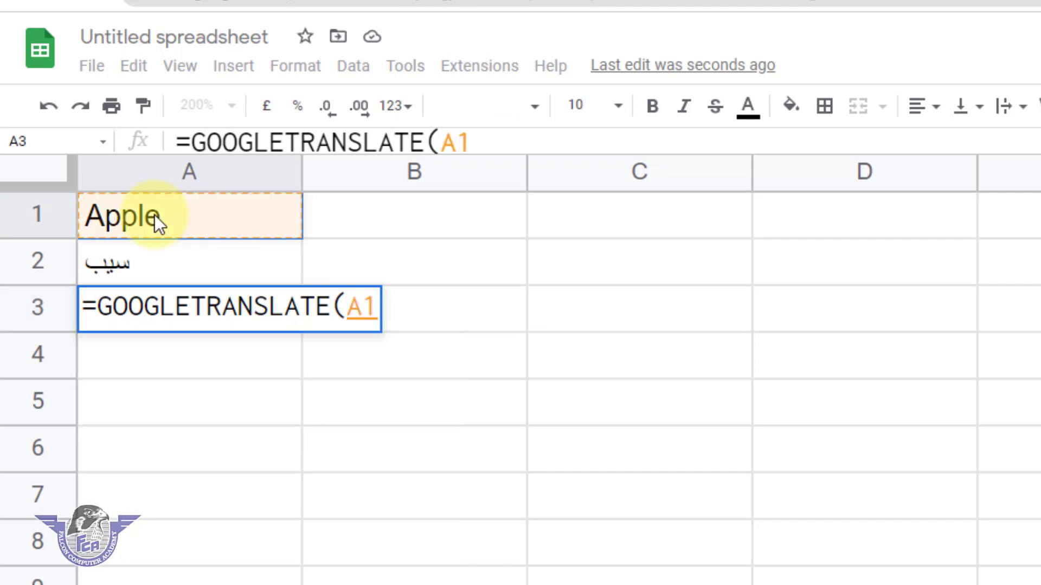
{"action": "type", "text": ",\""}
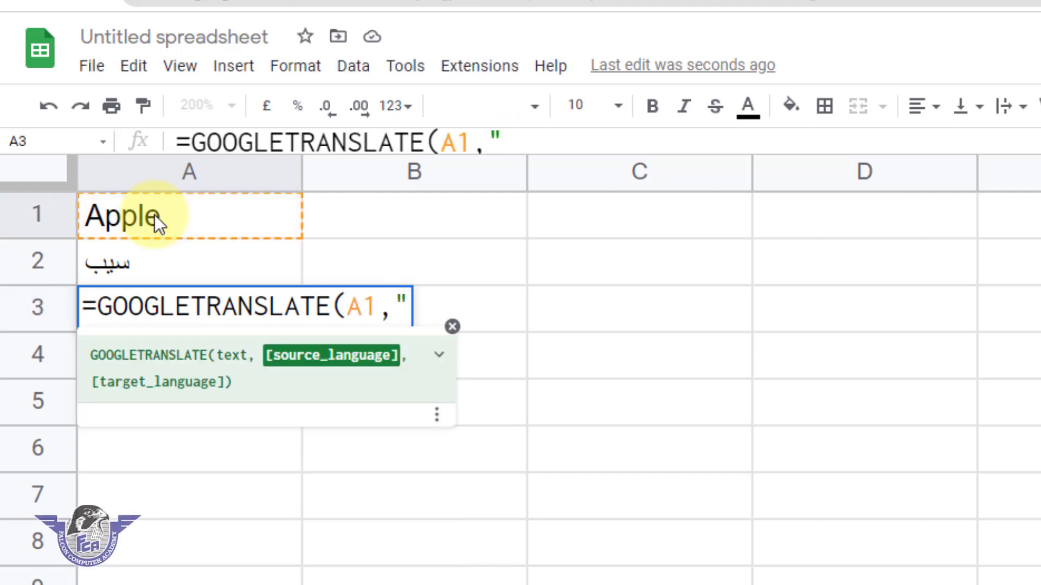
{"action": "type", "text": "en\""}
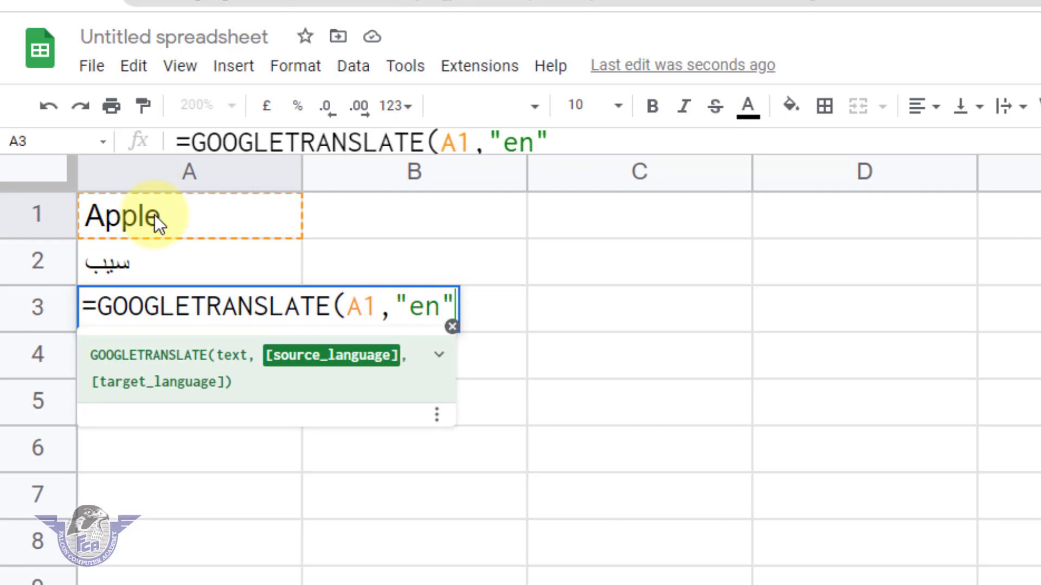
{"action": "type", "text": ",\""}
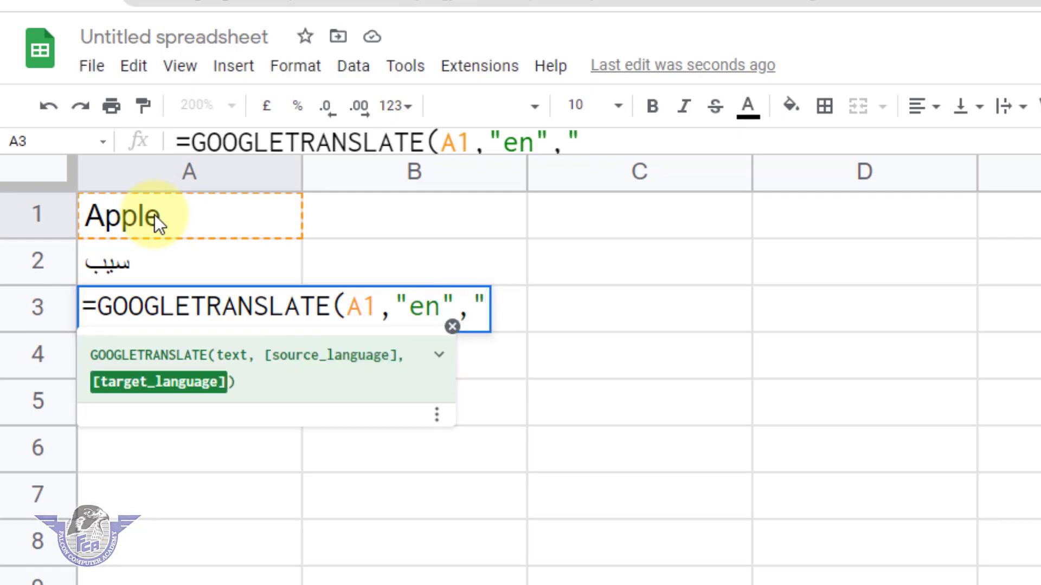
{"action": "type", "text": "hi"}
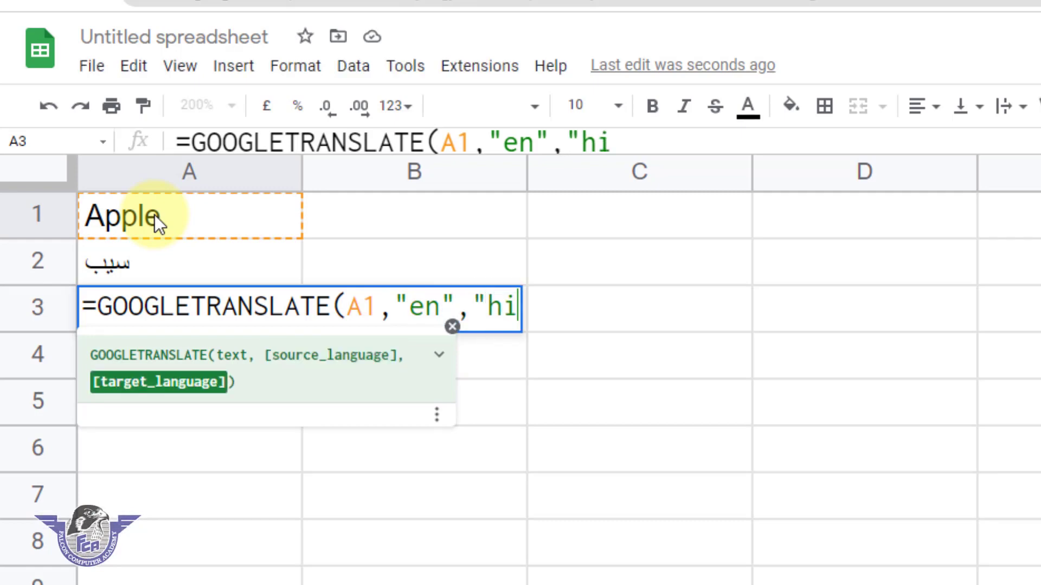
{"action": "type", "text": "\""}
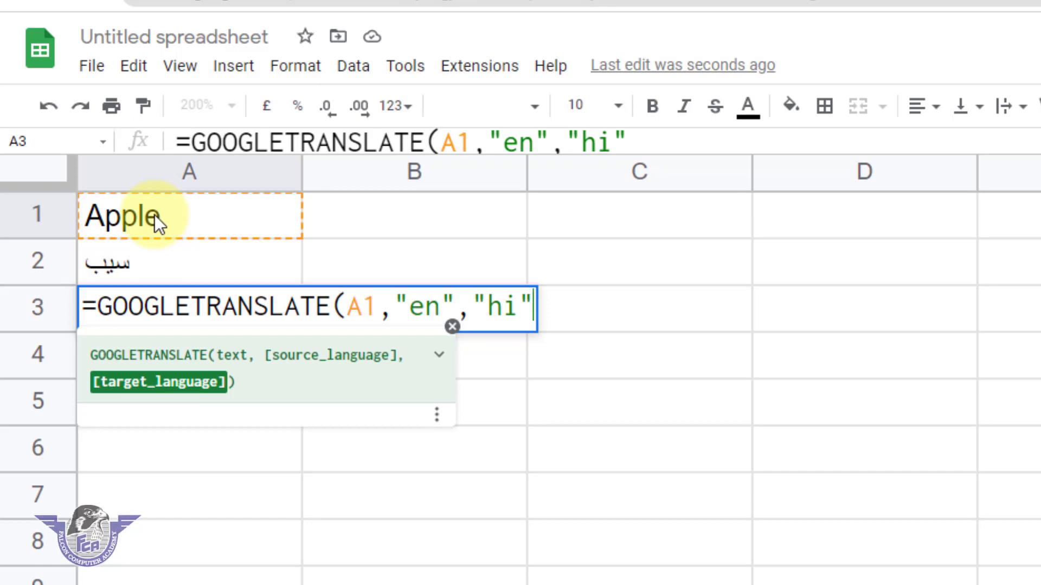
{"action": "type", "text": ")"}
{"action": "key", "text": "Return"}
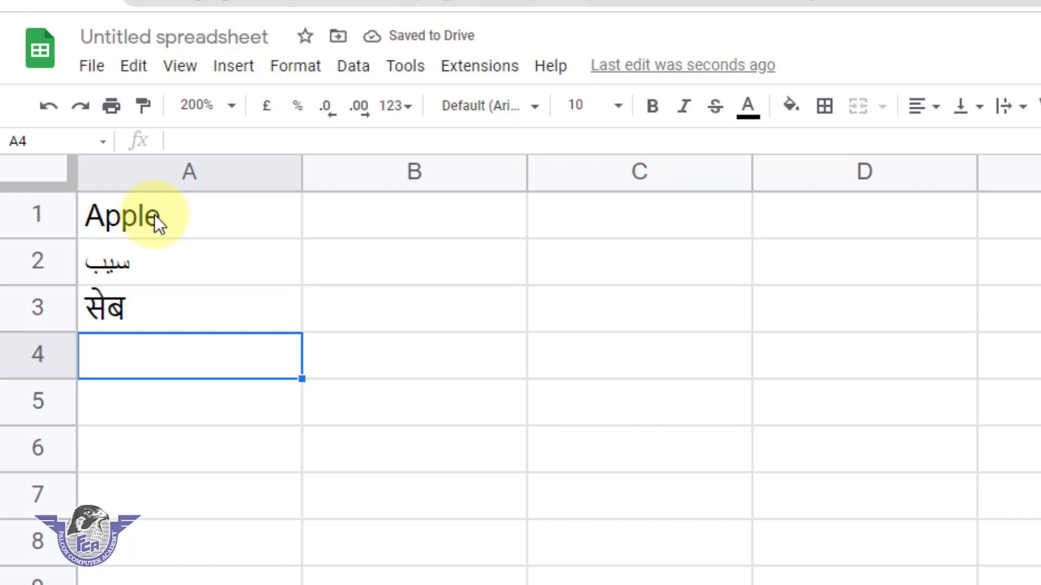
Replace the word in cell A1 with "Rice" to test the translation formulas.
{"action": "left_click", "coordinate": [154, 214]}
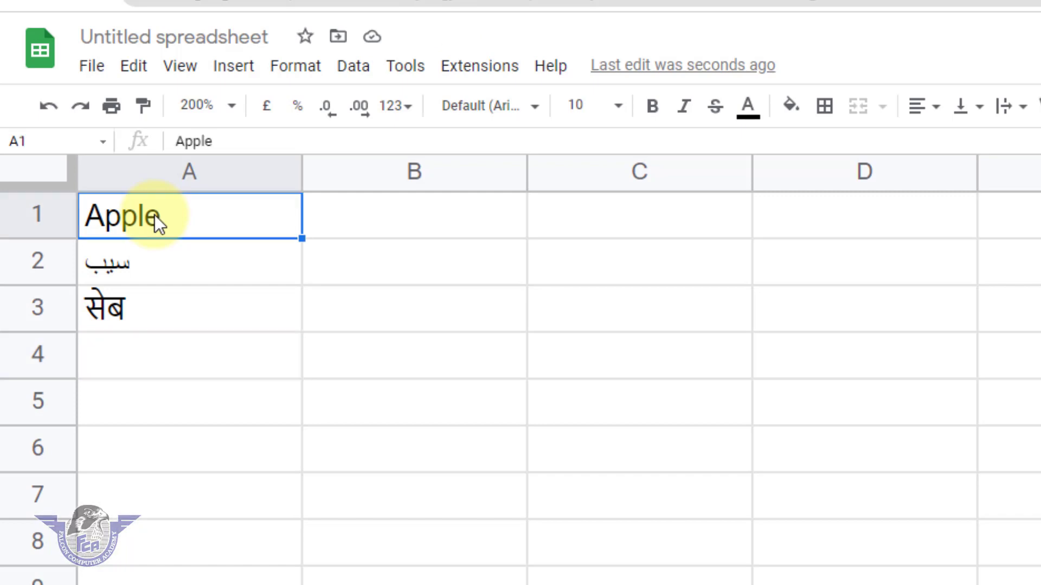
{"action": "type", "text": "Rice"}
{"action": "key", "text": "Return"}
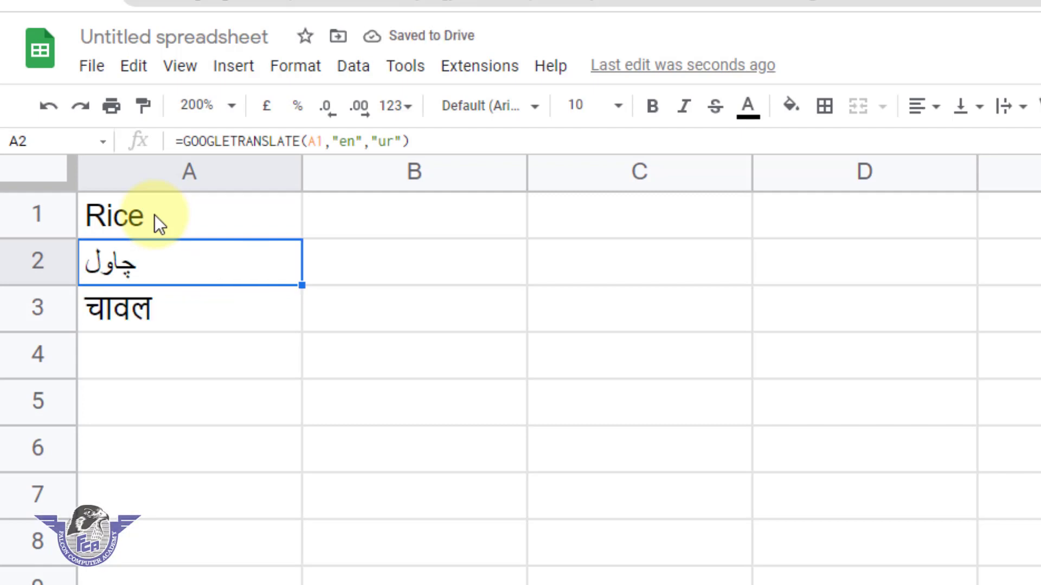
Enter a GOOGLETRANSLATE formula in cell A4 that translates A1 from source language "en" to target language "ar".
{"action": "key", "text": "Down"}
{"action": "key", "text": "Down"}
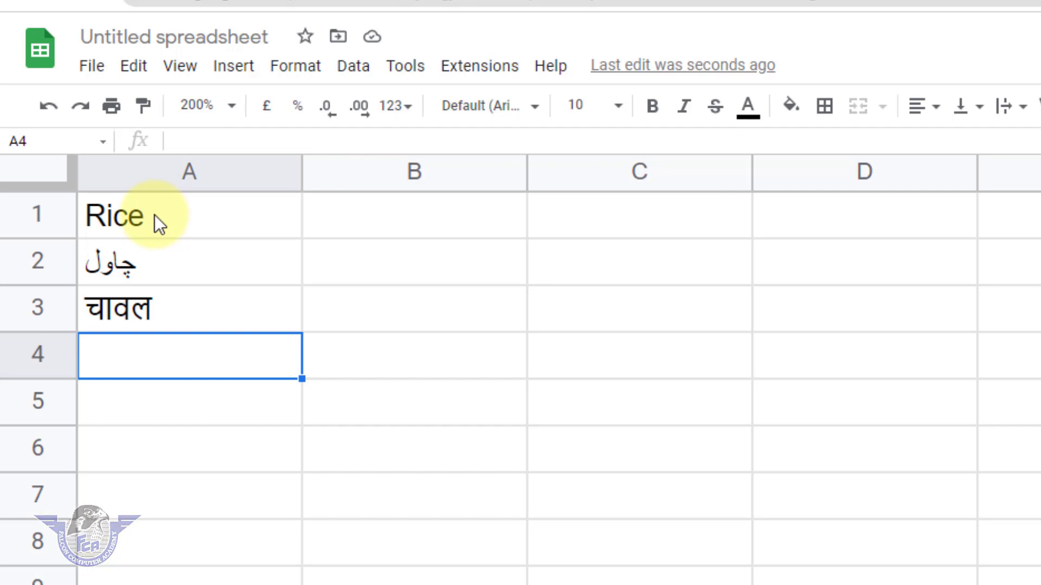
{"action": "type", "text": "=goo"}
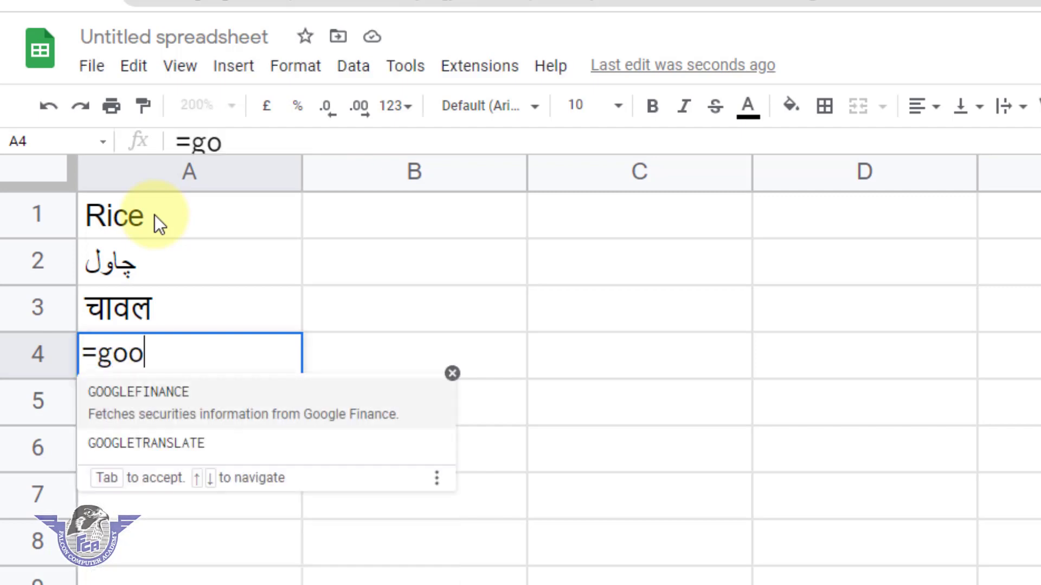
{"action": "type", "text": "g"}
{"action": "key", "text": "Down"}
{"action": "key", "text": "Tab"}
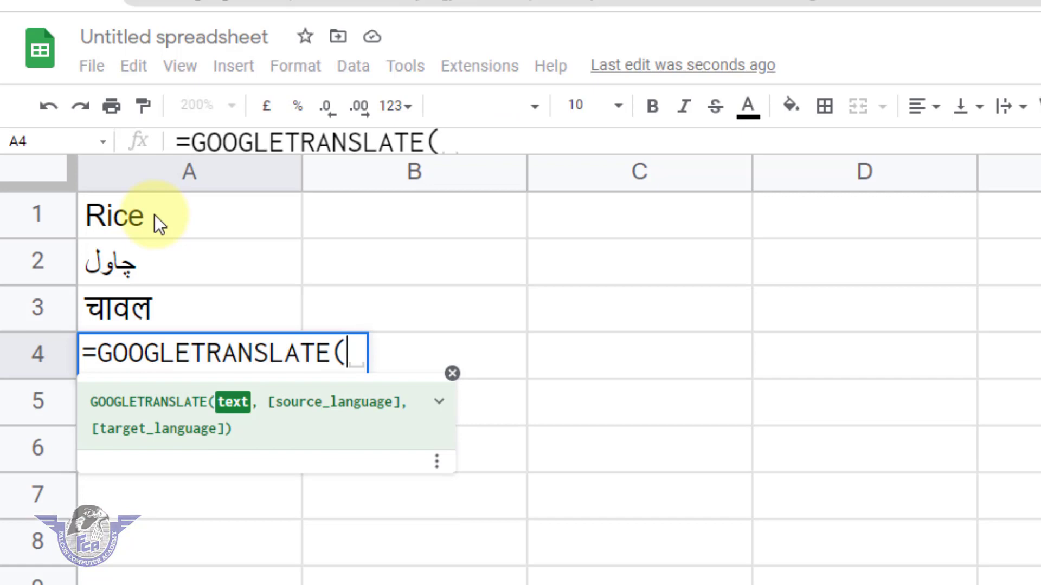
{"action": "left_click", "coordinate": [142, 210]}
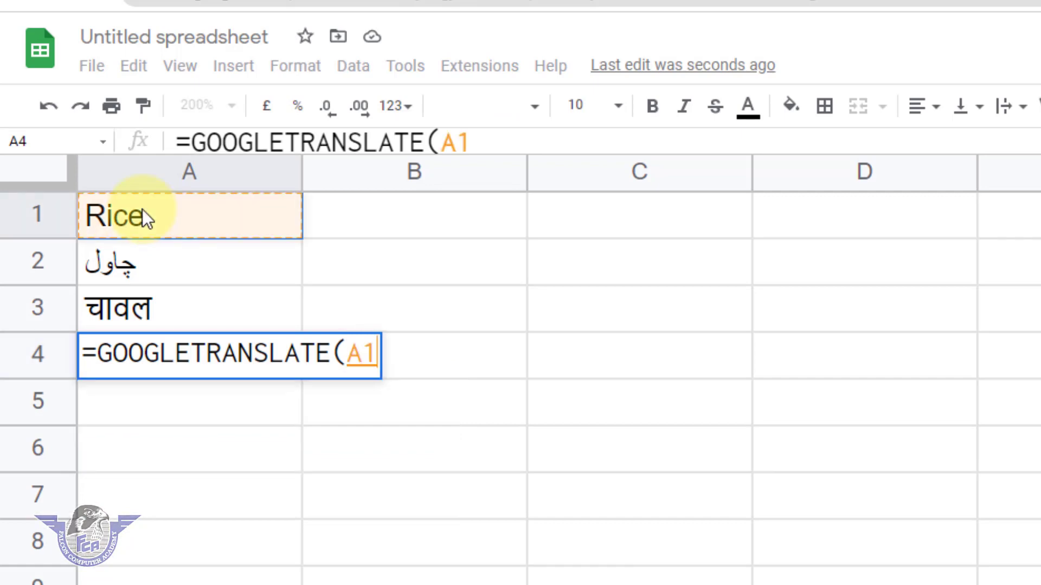
{"action": "type", "text": ",\""}
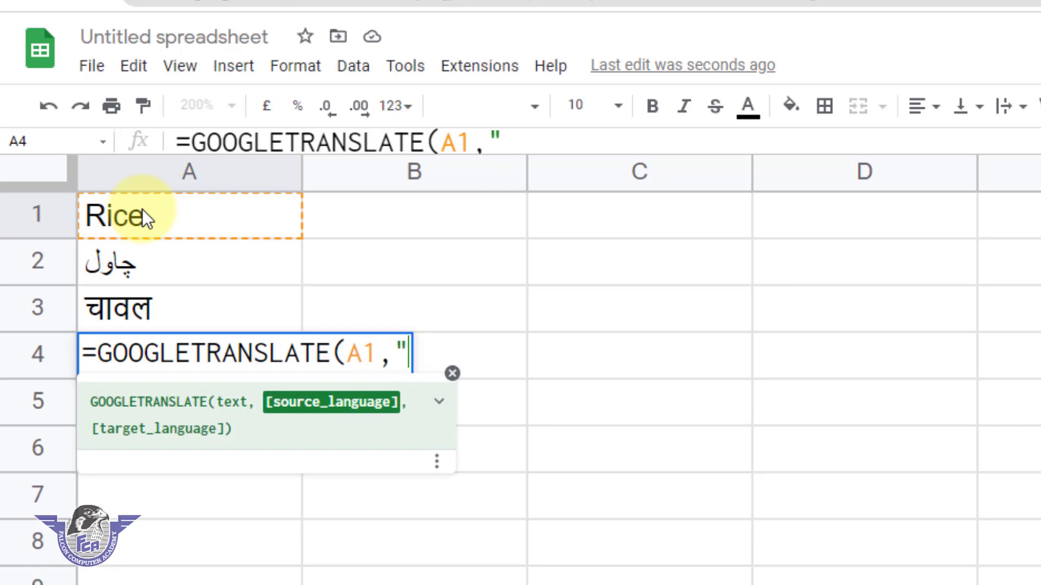
{"action": "type", "text": "en\""}
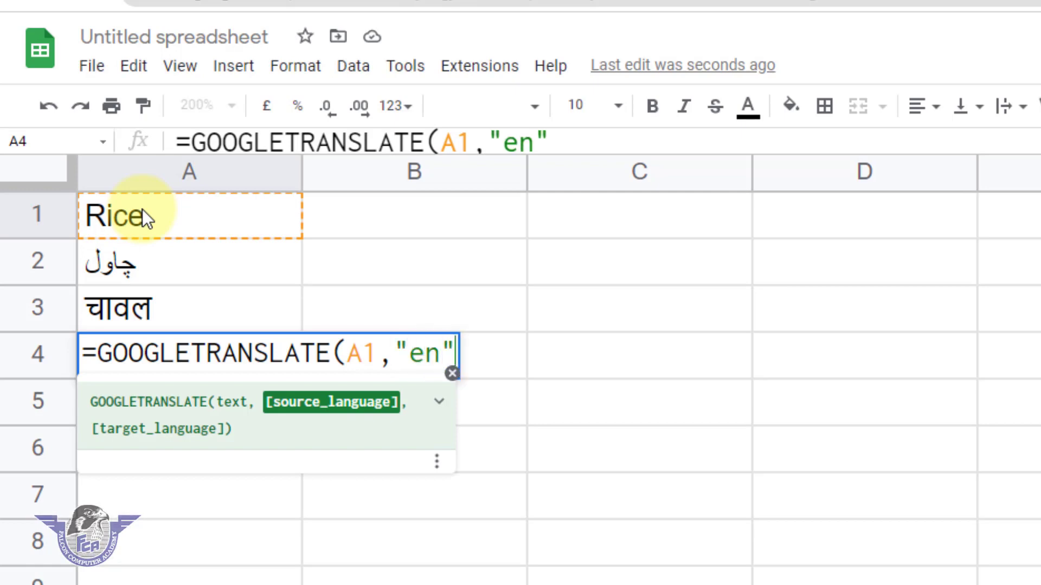
{"action": "type", "text": ",\""}
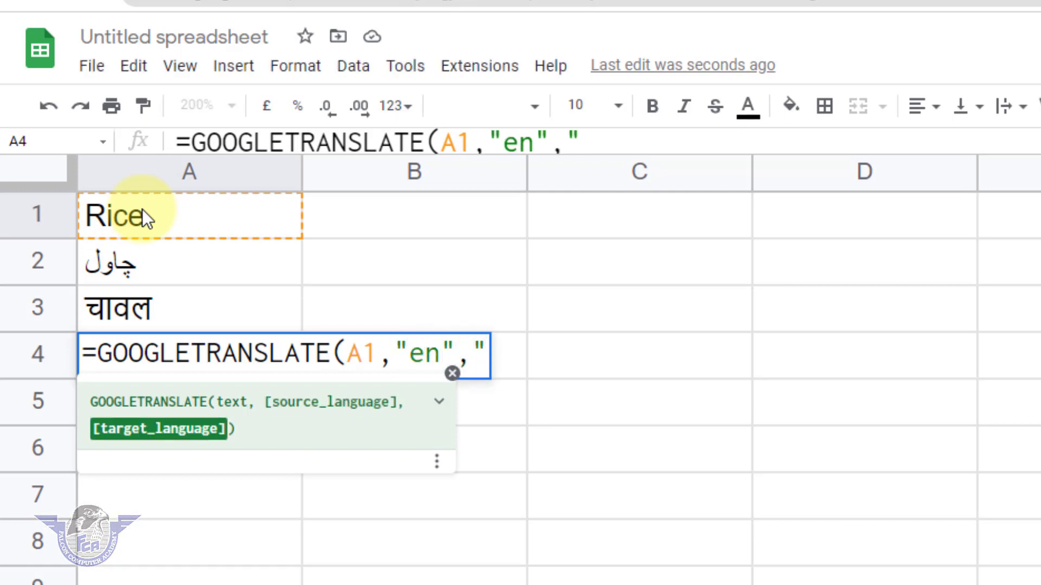
{"action": "type", "text": "ar"}
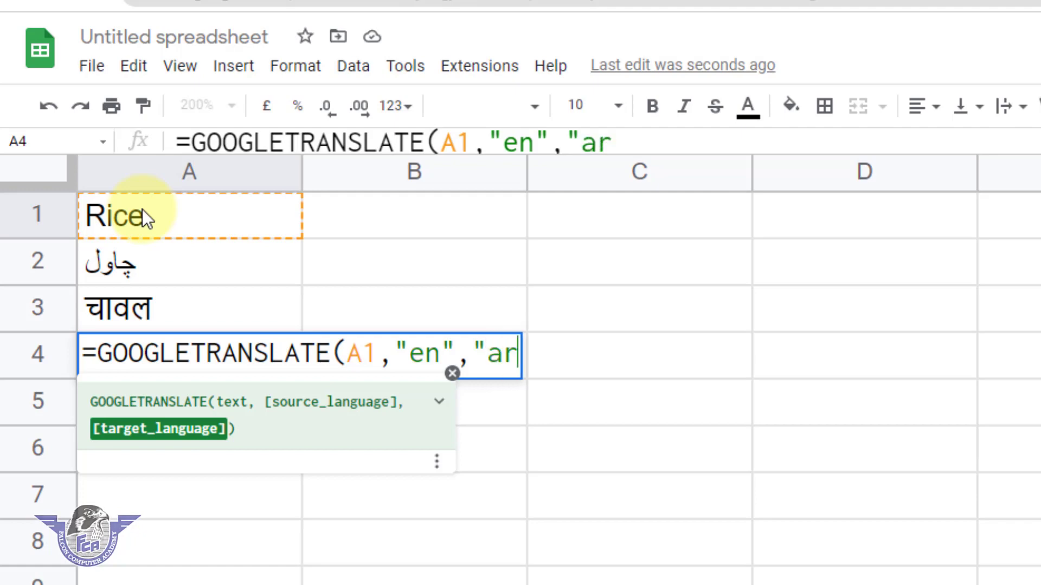
{"action": "type", "text": "\")"}
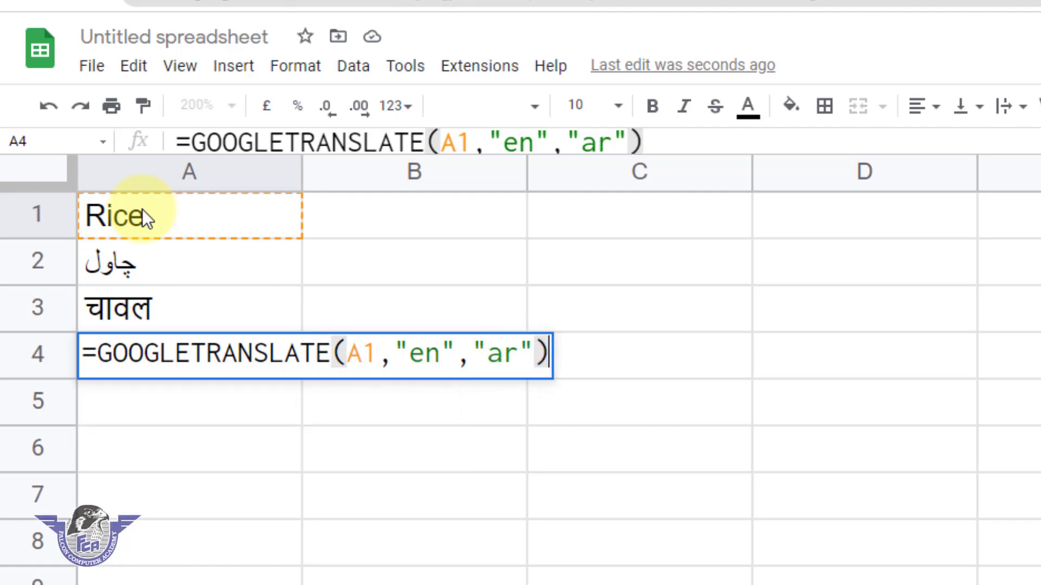
{"action": "key", "text": "Return"}
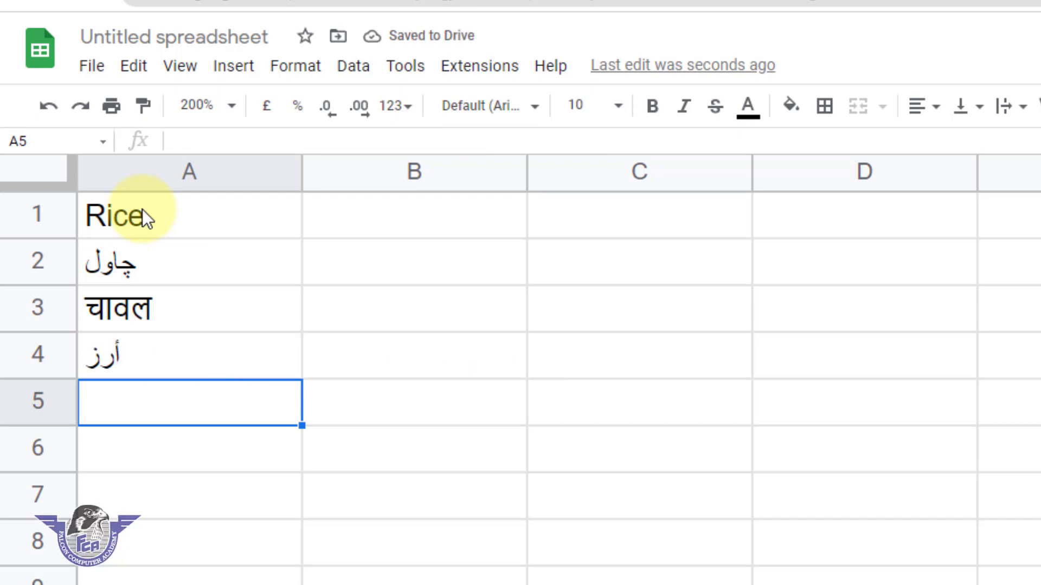
Replace the word in cell A1 with a person's first name to test how names are translated.
{"action": "left_click", "coordinate": [100, 225]}
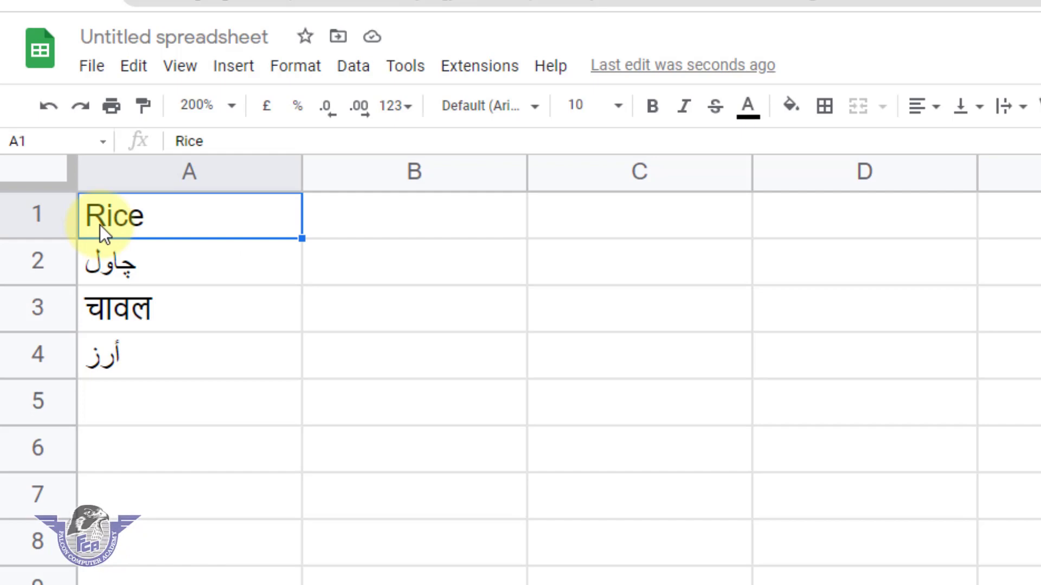
{"action": "type", "text": "Ali"}
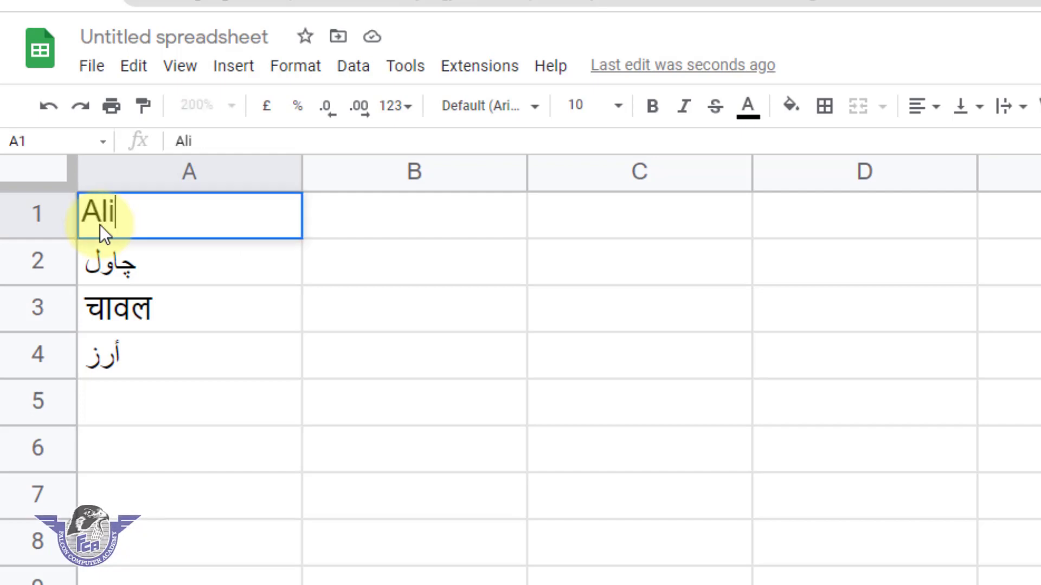
{"action": "key", "text": "Return"}
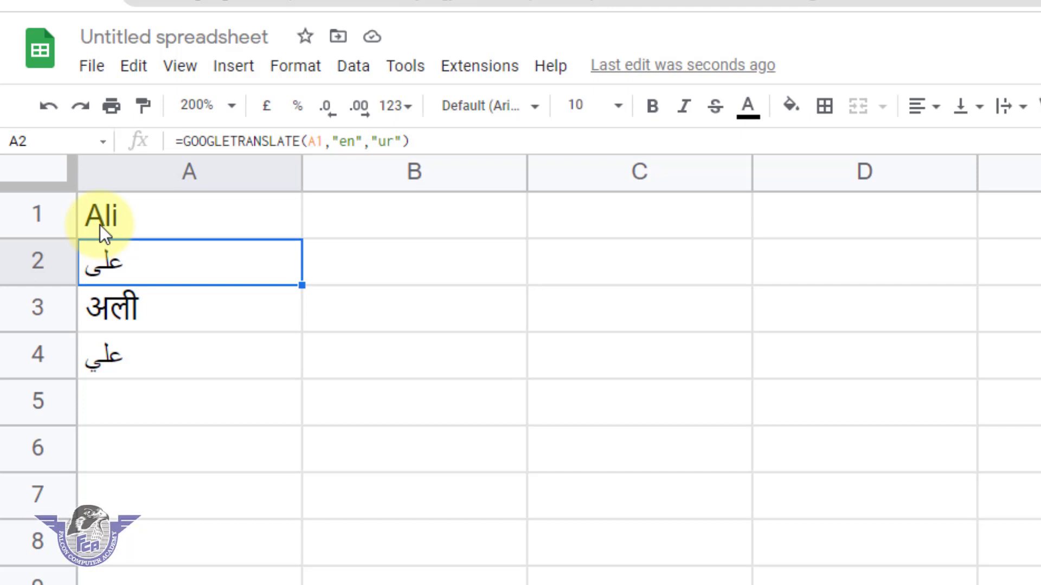
Replace the content of cell A1 with the sentence "we are happy".
{"action": "left_click", "coordinate": [99, 226]}
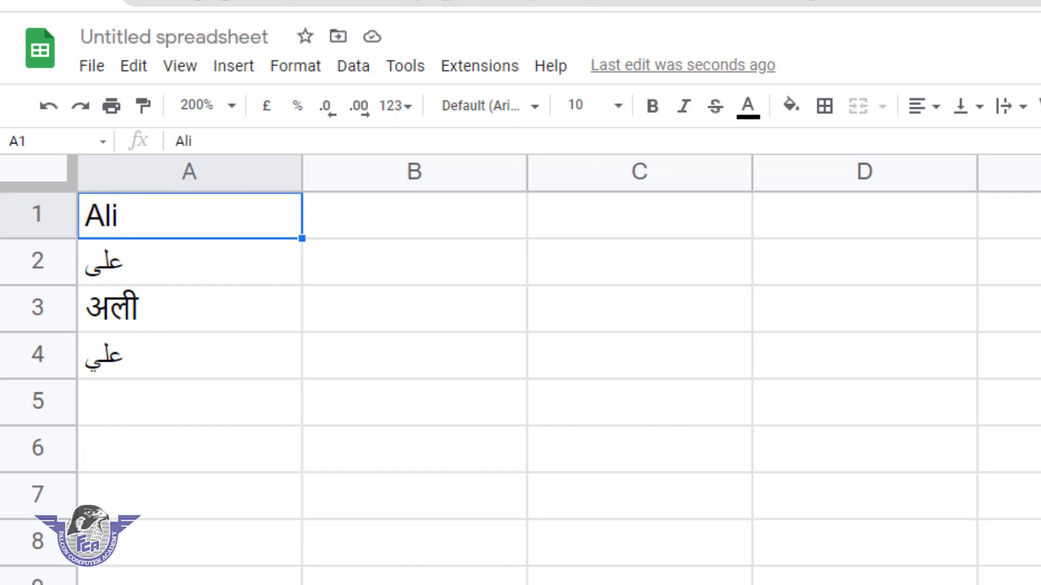
{"action": "type", "text": "we ar"}
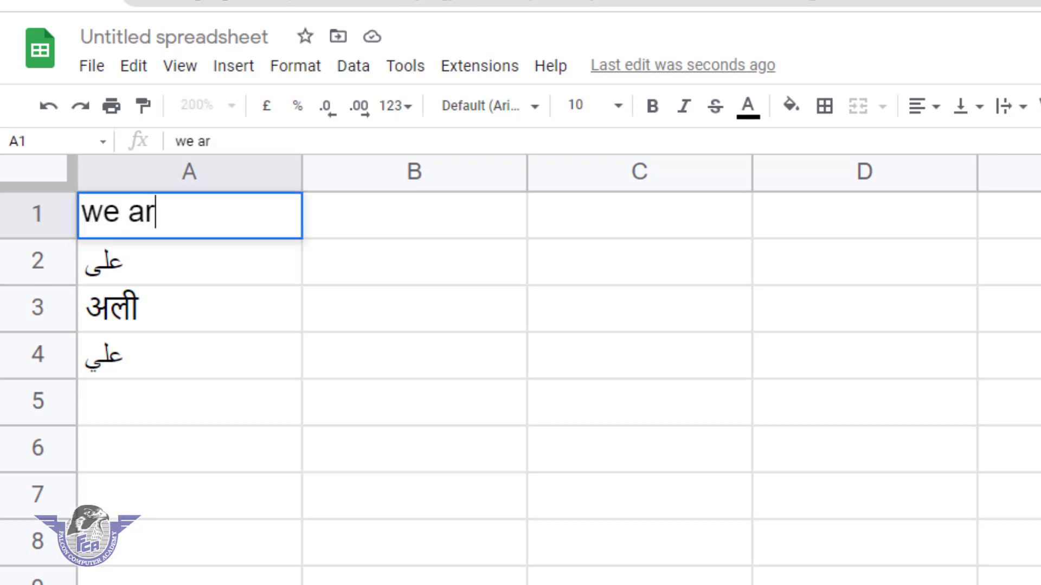
{"action": "type", "text": "e happy"}
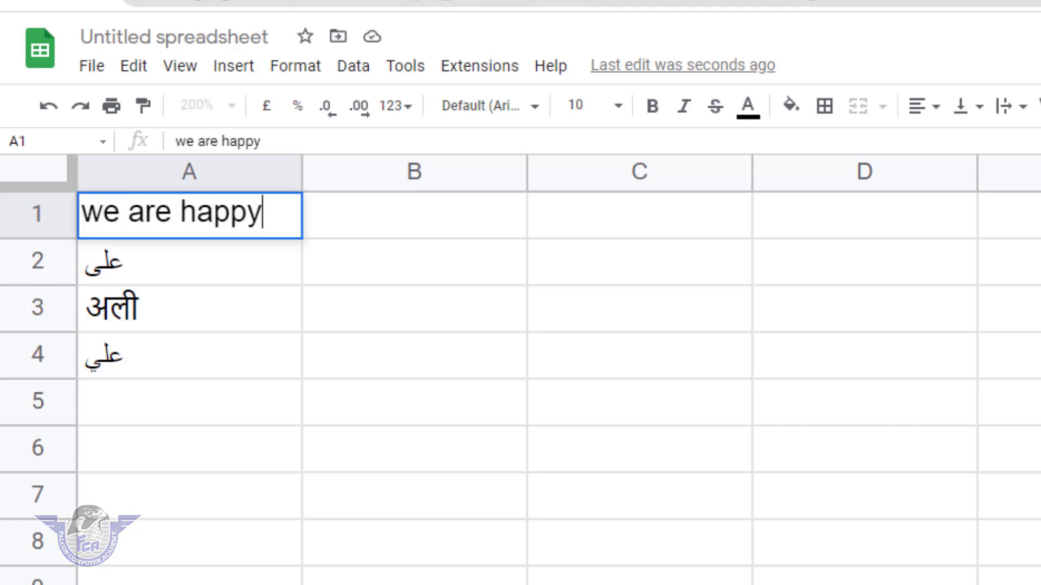
{"action": "key", "text": "Return"}
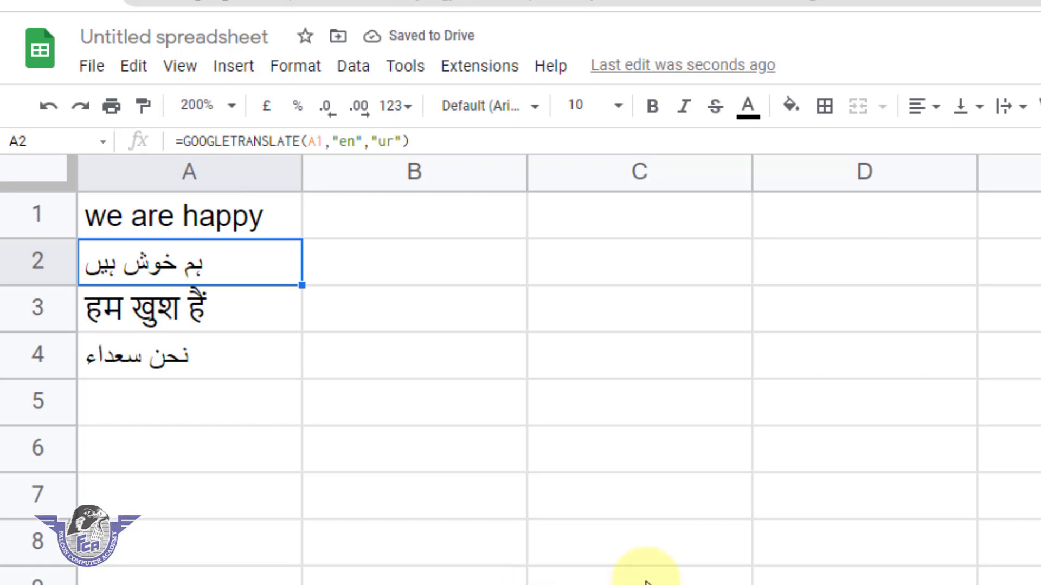
Copy the translations in A2:A4 and paste them into the Excel workbook Book3 starting at cell A1.
{"action": "left_click", "coordinate": [217, 370]}
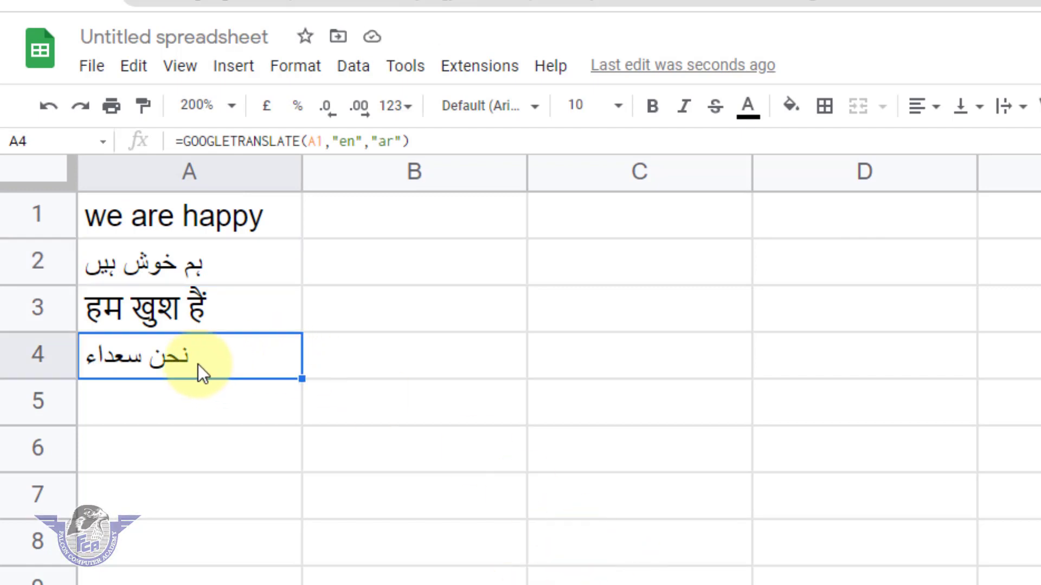
{"action": "left_click", "coordinate": [209, 254], "text": "shift"}
{"action": "key", "text": "ctrl+c"}
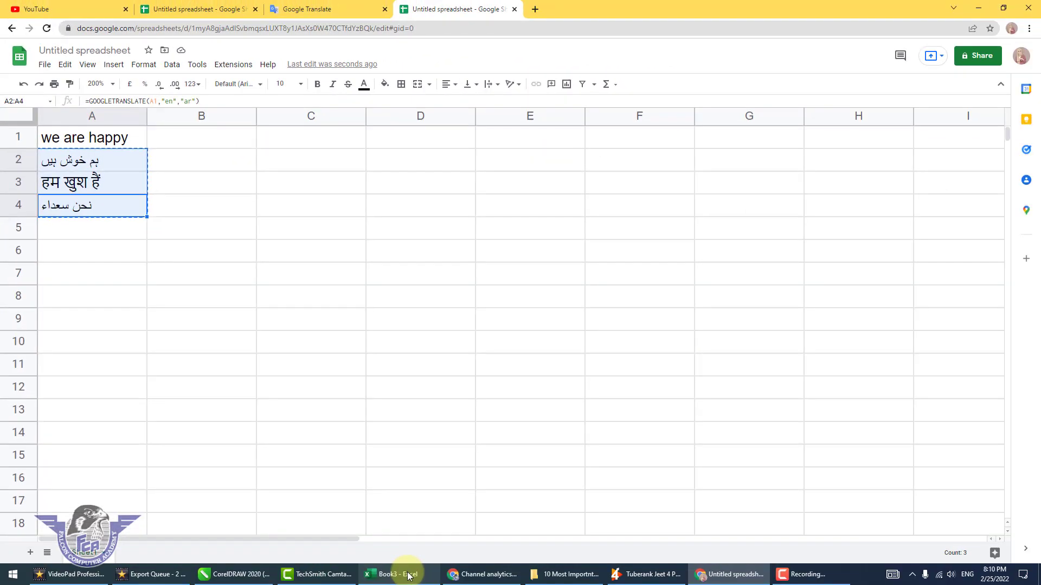
{"action": "left_click", "coordinate": [408, 576]}
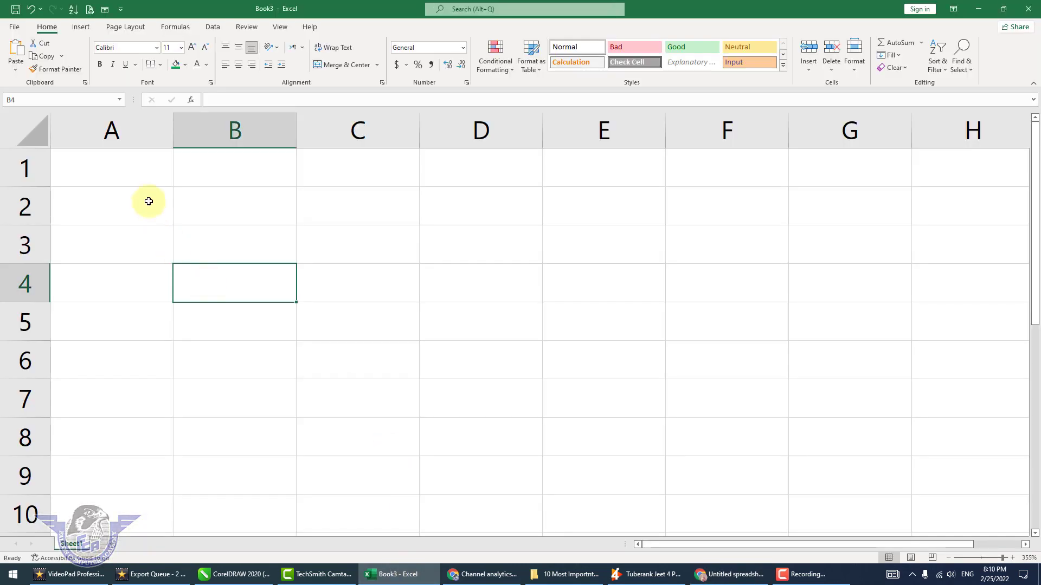
{"action": "left_click", "coordinate": [140, 174]}
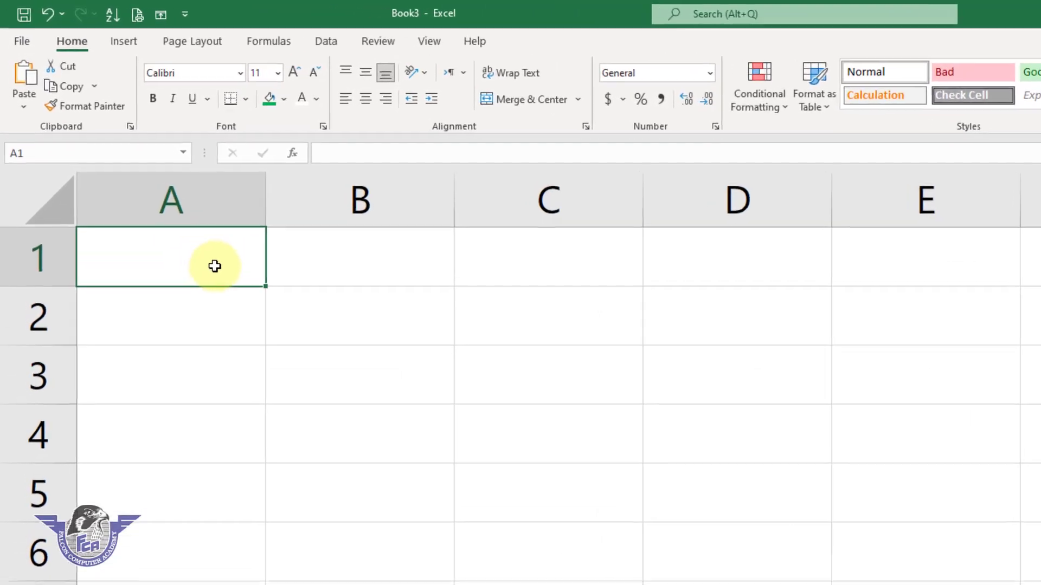
{"action": "key", "text": "ctrl+v"}
{"action": "left_click", "coordinate": [377, 398]}
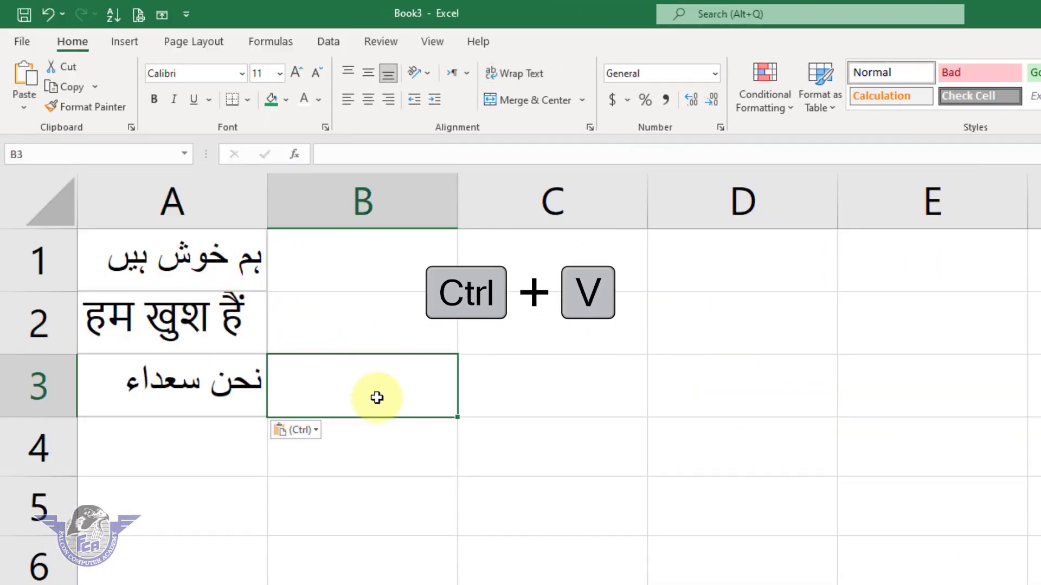